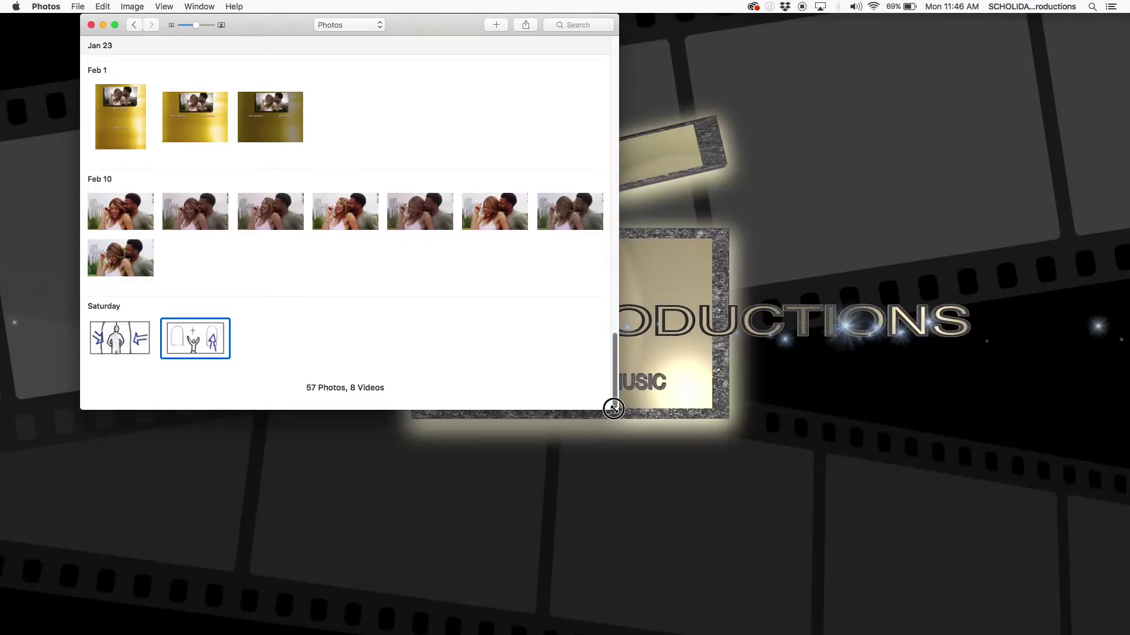
- Enlarge the Photos window and crop the storyboard scan 16:9 landscape to panel one's camera sketch
{"action": "left_click_drag", "start_coordinate": [614, 409], "coordinate": [706, 629]}
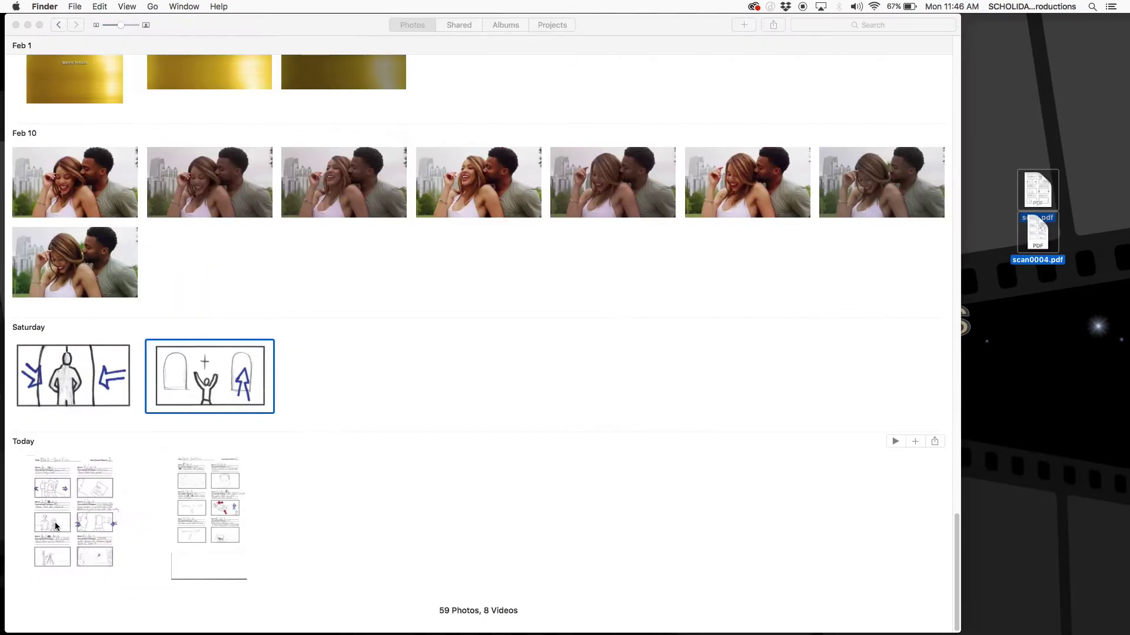
{"action": "double_click", "coordinate": [55, 519]}
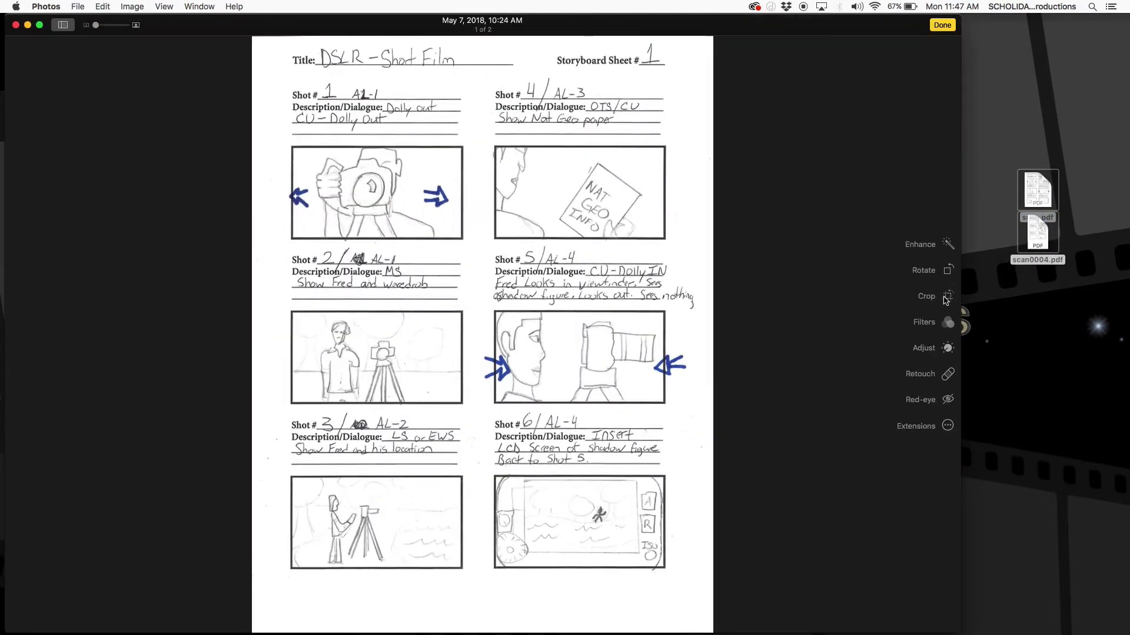
{"action": "left_click", "coordinate": [945, 297]}
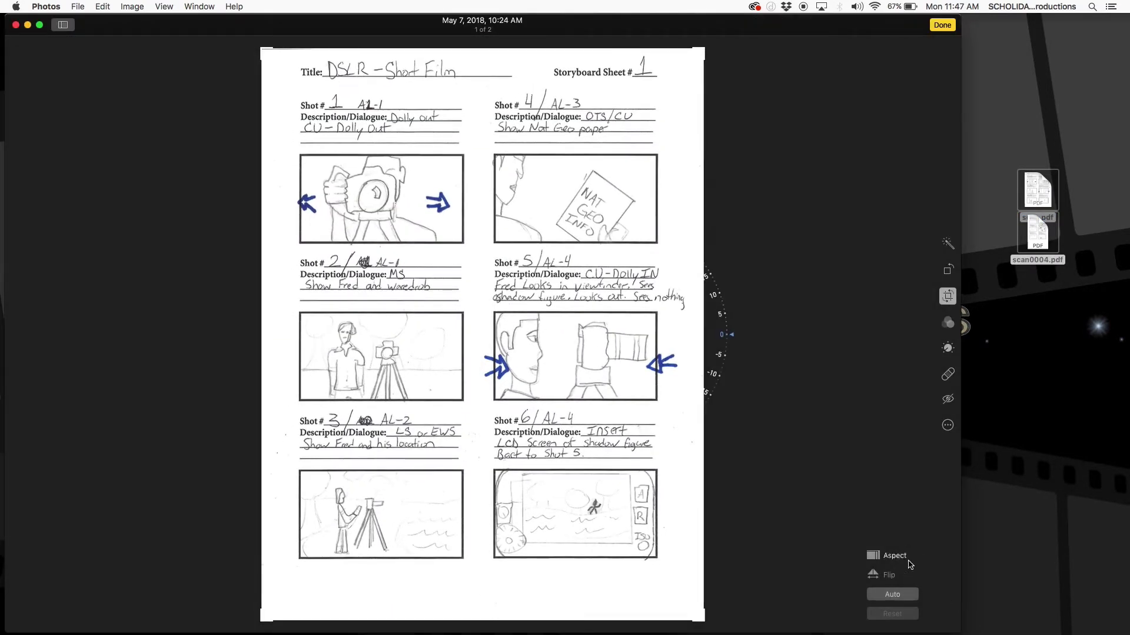
{"action": "left_click", "coordinate": [894, 556]}
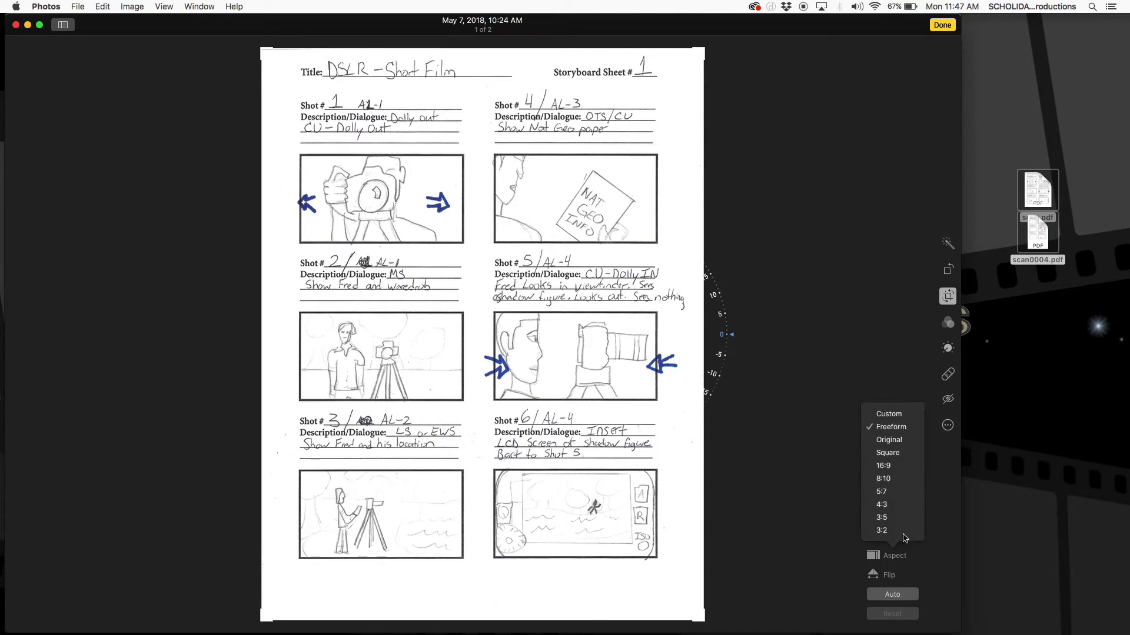
{"action": "left_click", "coordinate": [882, 466]}
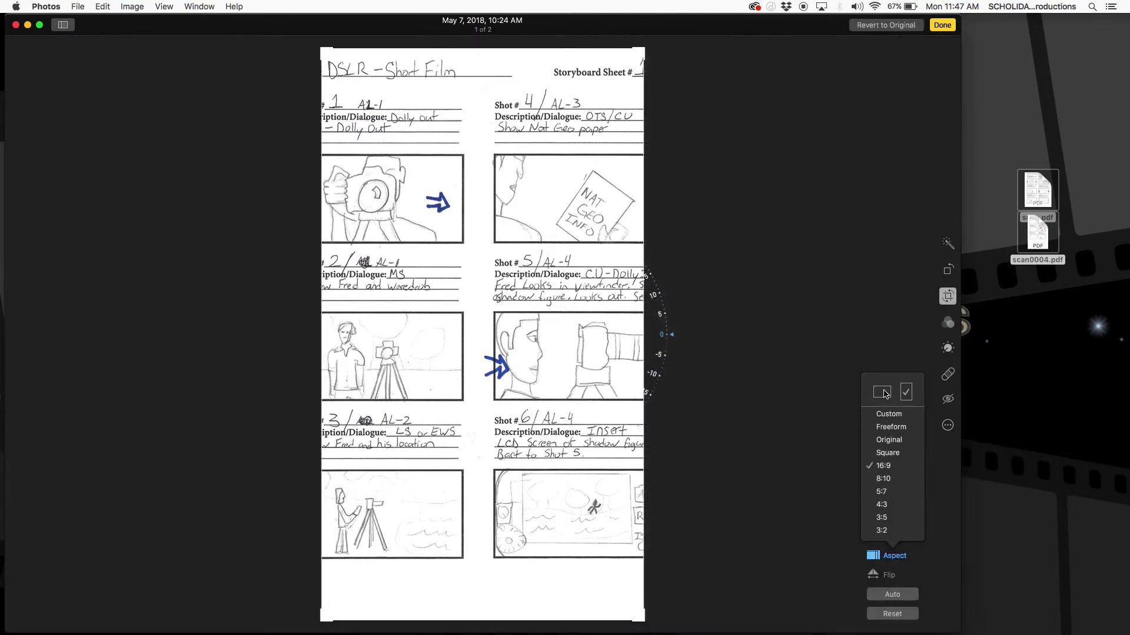
{"action": "left_click", "coordinate": [882, 393]}
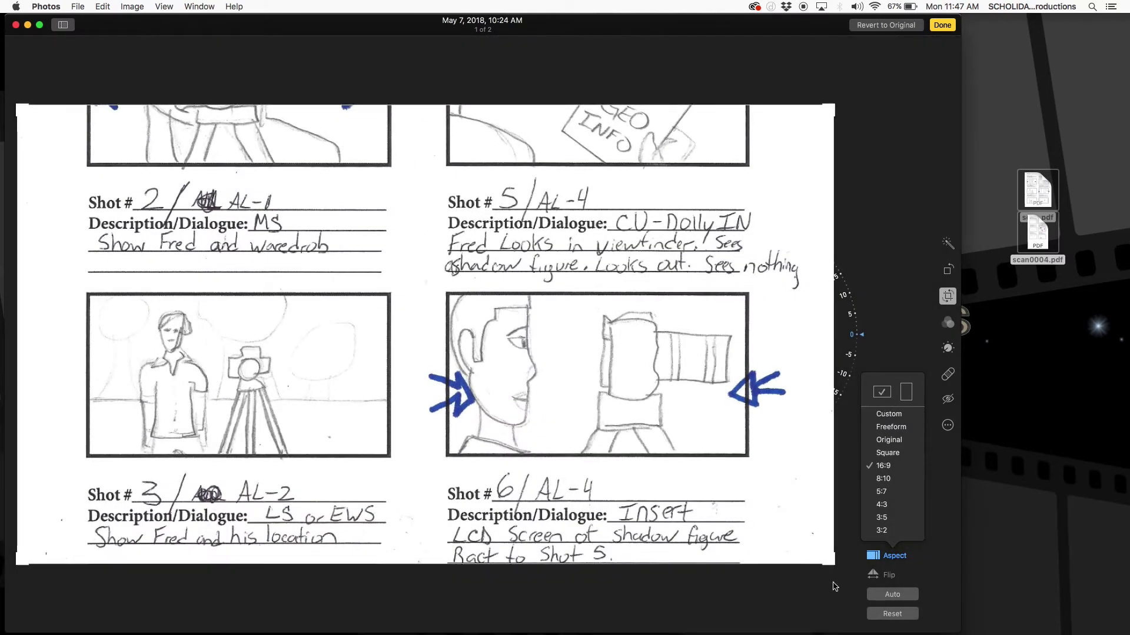
{"action": "left_click_drag", "start_coordinate": [836, 566], "coordinate": [312, 323]}
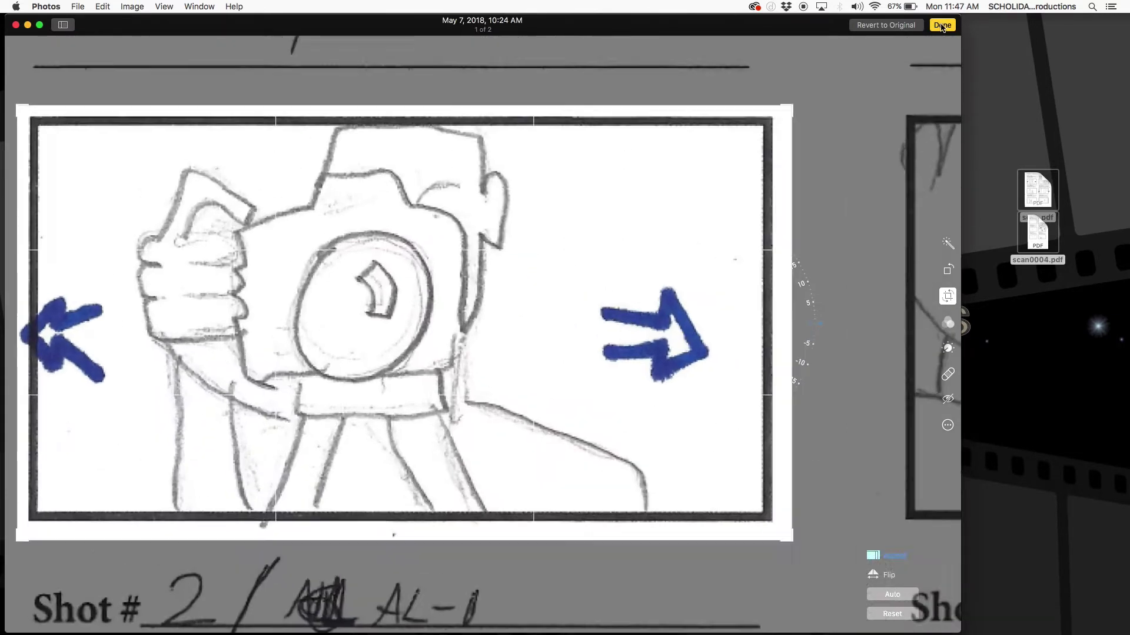
{"action": "left_click", "coordinate": [942, 25]}
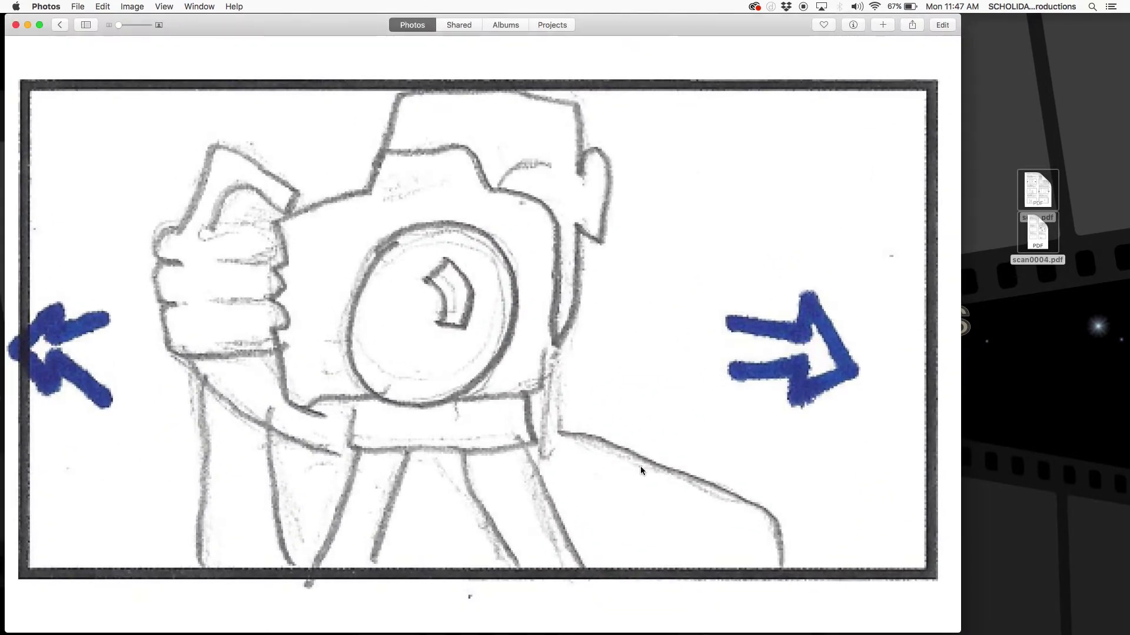
- Make a desktop folder named Storyboard and drag the cropped sketch into it as scan.jpg
{"action": "right_click", "coordinate": [1040, 365]}
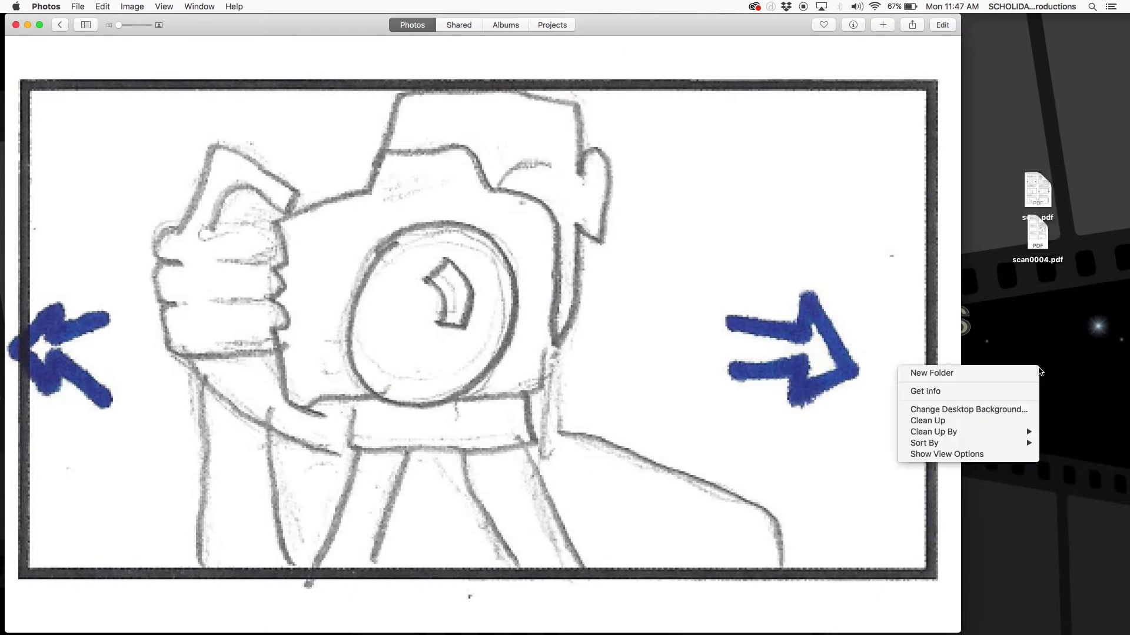
{"action": "left_click", "coordinate": [1007, 374]}
{"action": "double_click", "coordinate": [1041, 399]}
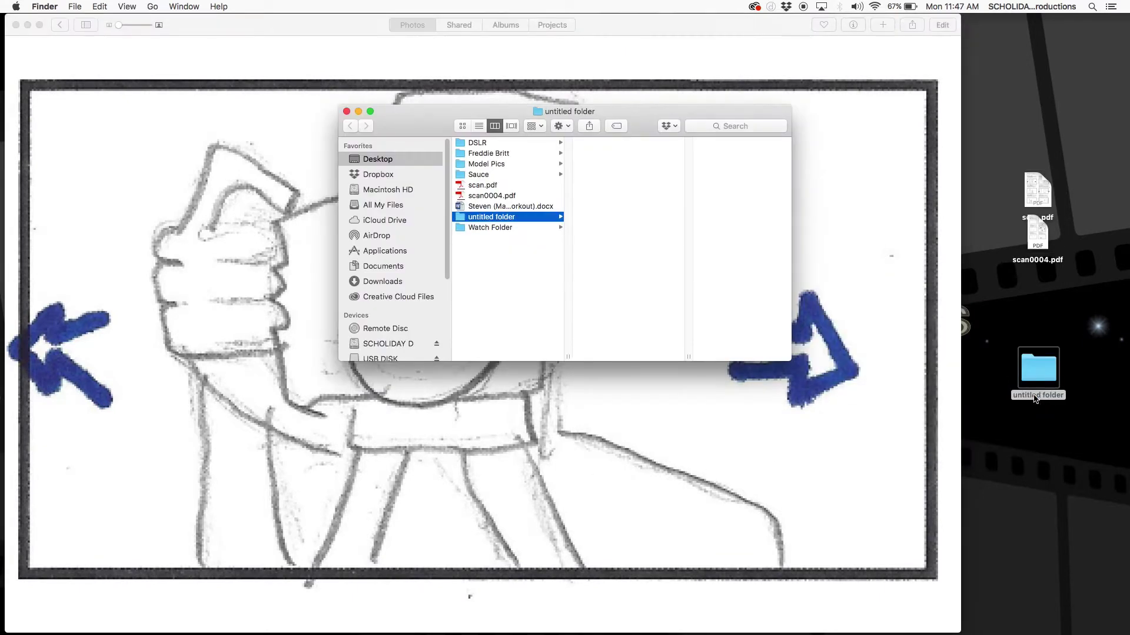
{"action": "left_click", "coordinate": [1028, 398]}
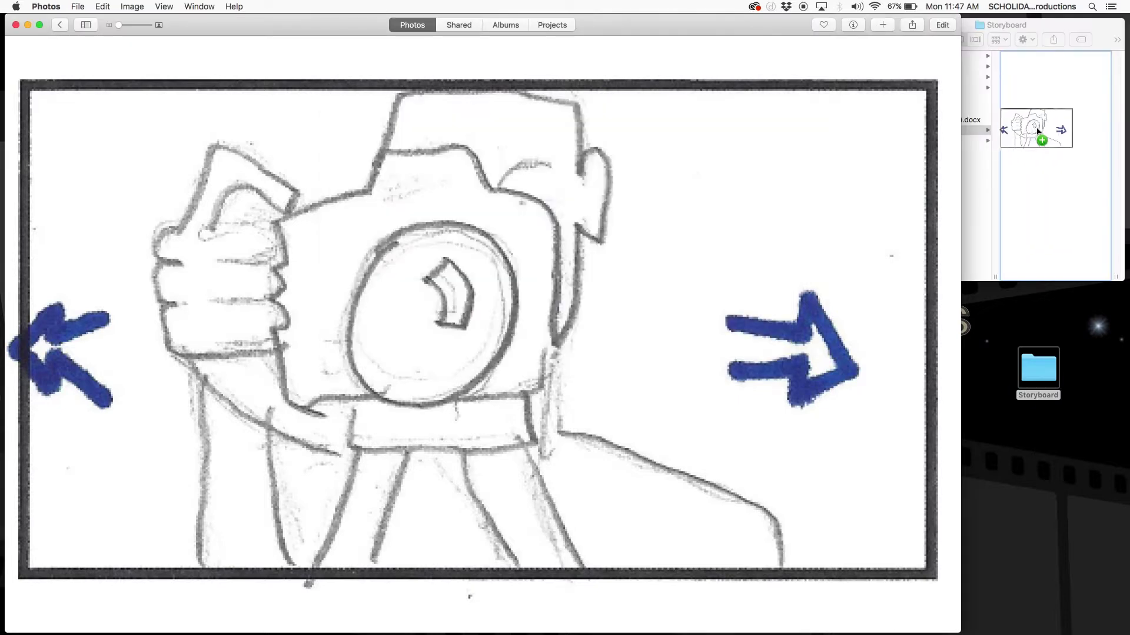
{"action": "left_click_drag", "start_coordinate": [1034, 131], "coordinate": [1032, 164]}
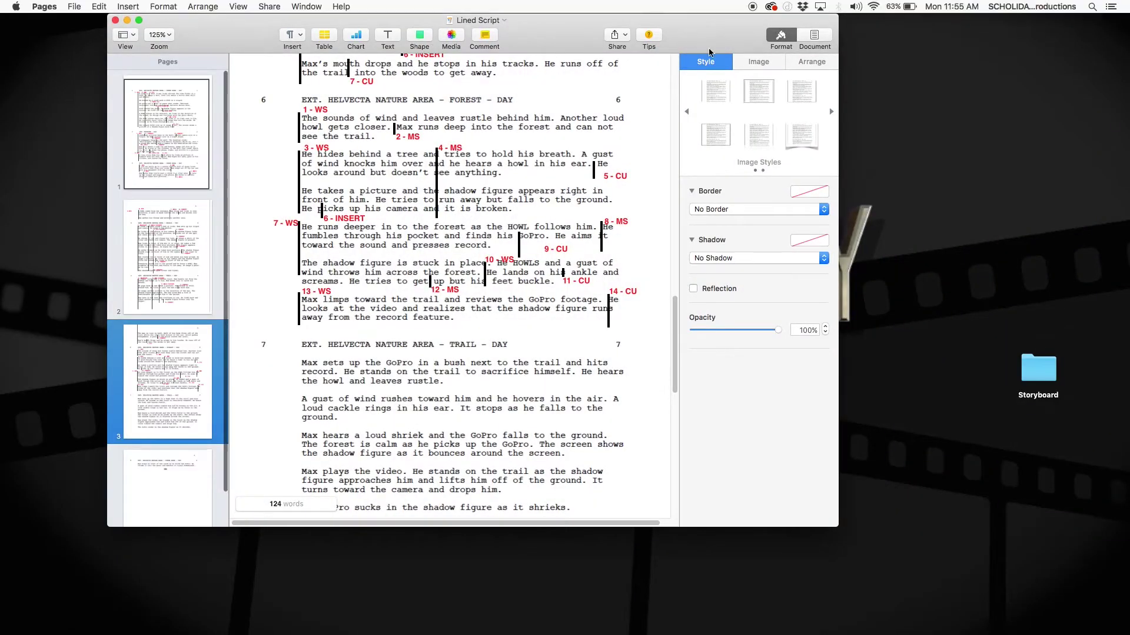
- Enlarge the Lined Script window and convert it to a word-processing document from the File menu
{"action": "left_click_drag", "start_coordinate": [832, 533], "coordinate": [1043, 633]}
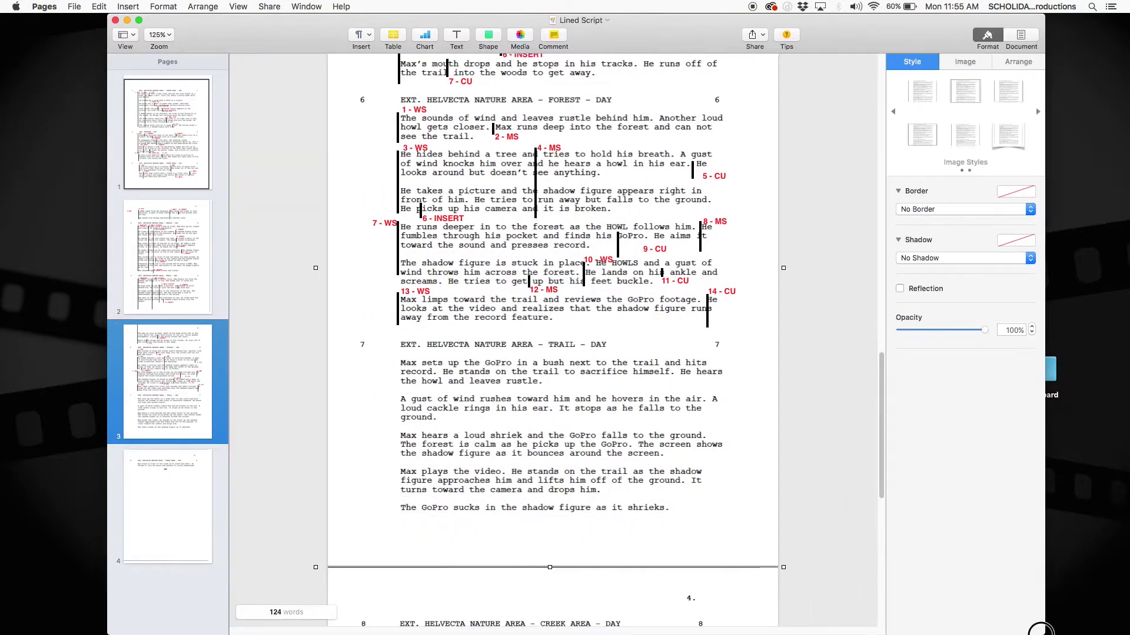
{"action": "scroll", "coordinate": [654, 233], "scroll_direction": "up", "scroll_amount": 10}
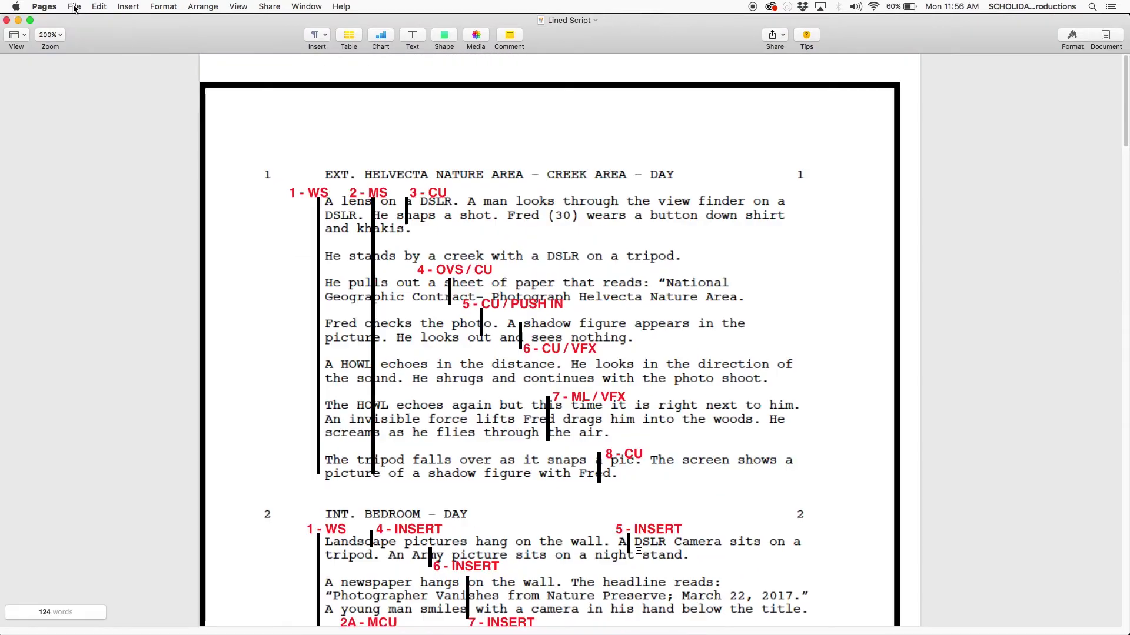
{"action": "left_click", "coordinate": [75, 8]}
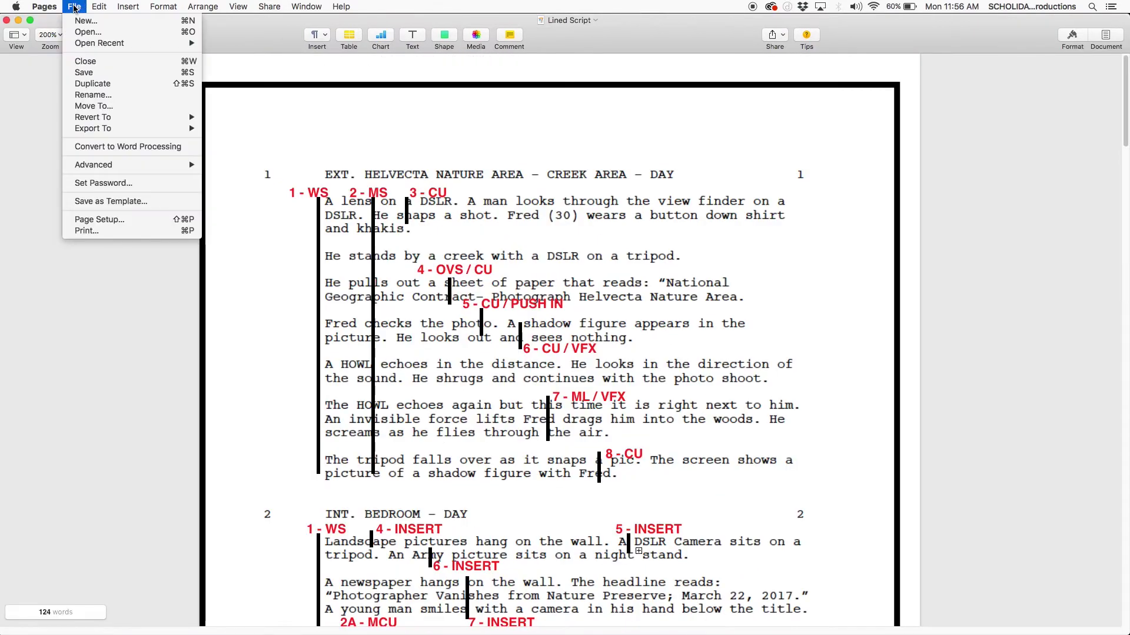
{"action": "left_click", "coordinate": [98, 149]}
{"action": "left_click", "coordinate": [186, 274]}
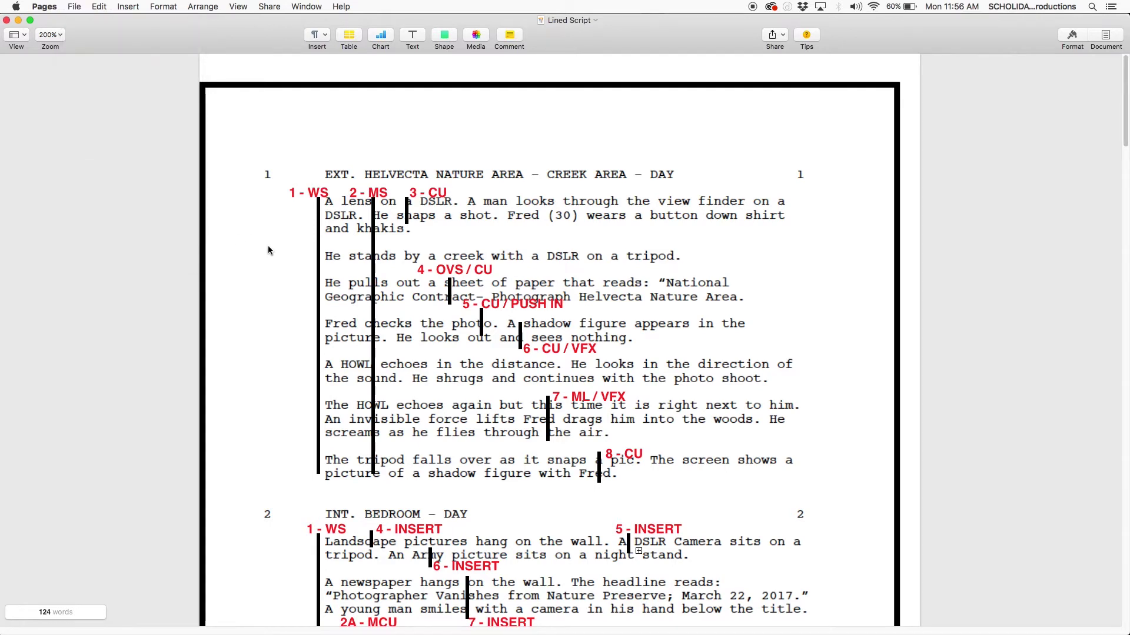
- Scroll down to scene 7, the trail scene without shot lines
{"action": "scroll", "coordinate": [267, 245], "scroll_direction": "down", "scroll_amount": 10}
{"action": "scroll", "coordinate": [265, 164], "scroll_direction": "down", "scroll_amount": 15}
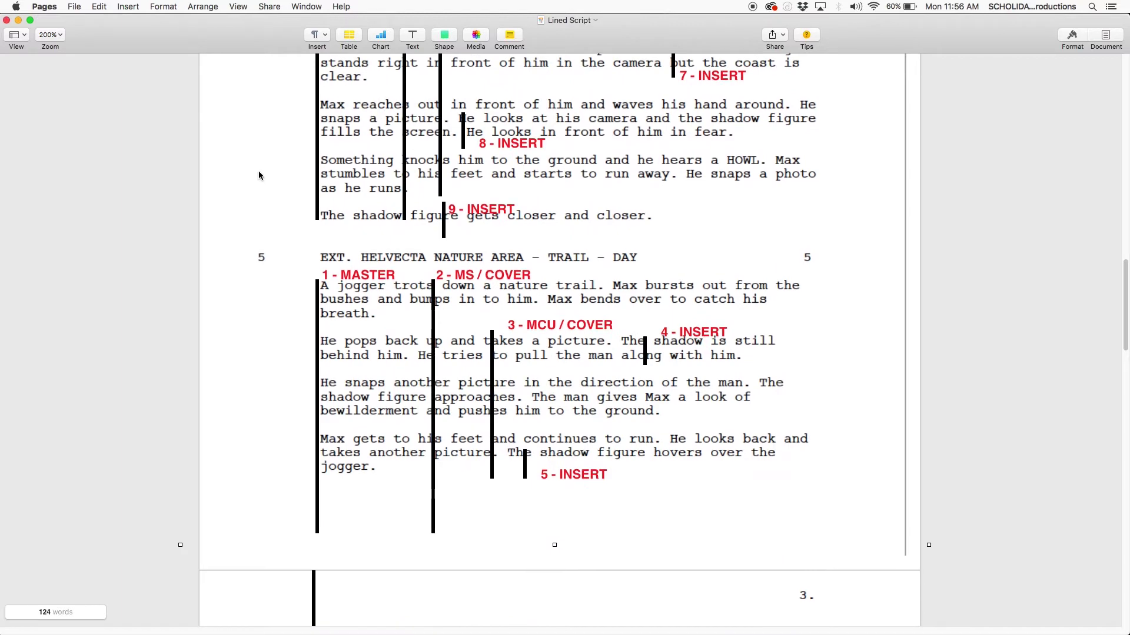
{"action": "scroll", "coordinate": [259, 174], "scroll_direction": "down", "scroll_amount": 11}
{"action": "scroll", "coordinate": [272, 176], "scroll_direction": "down", "scroll_amount": 4}
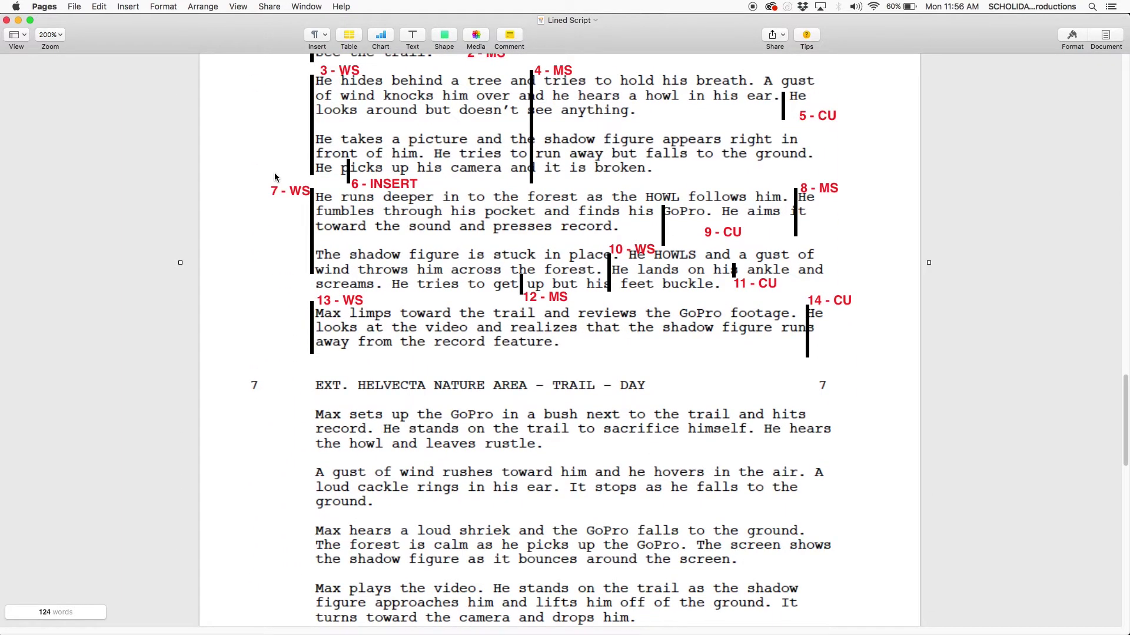
{"action": "left_click", "coordinate": [444, 35]}
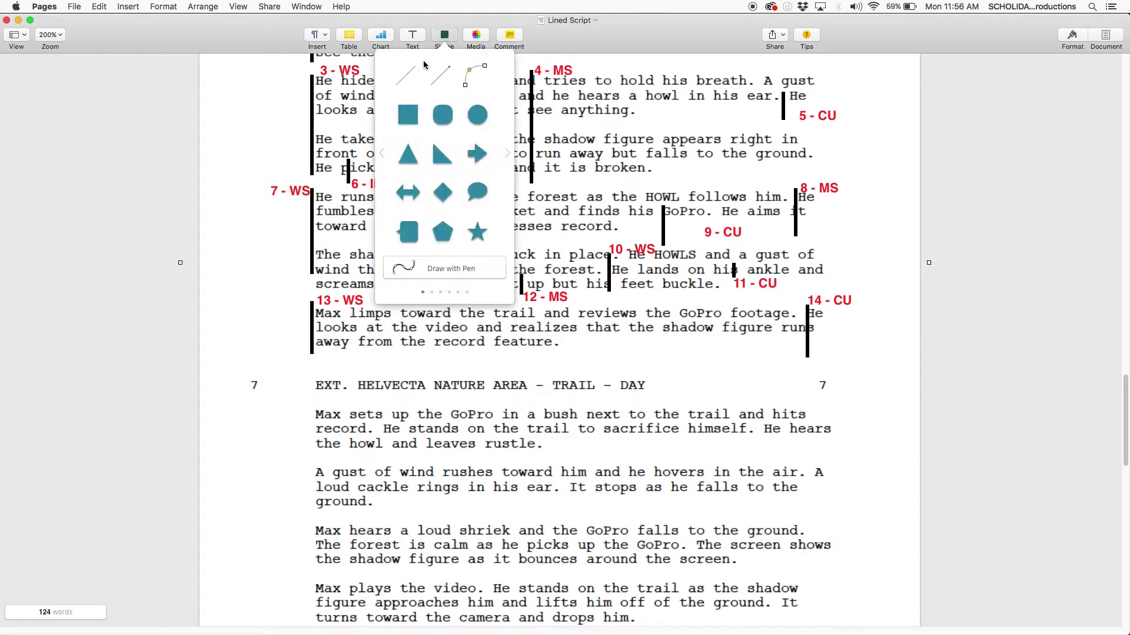
- Draw a straight vertical line beside scene 7's text
{"action": "left_click", "coordinate": [406, 76]}
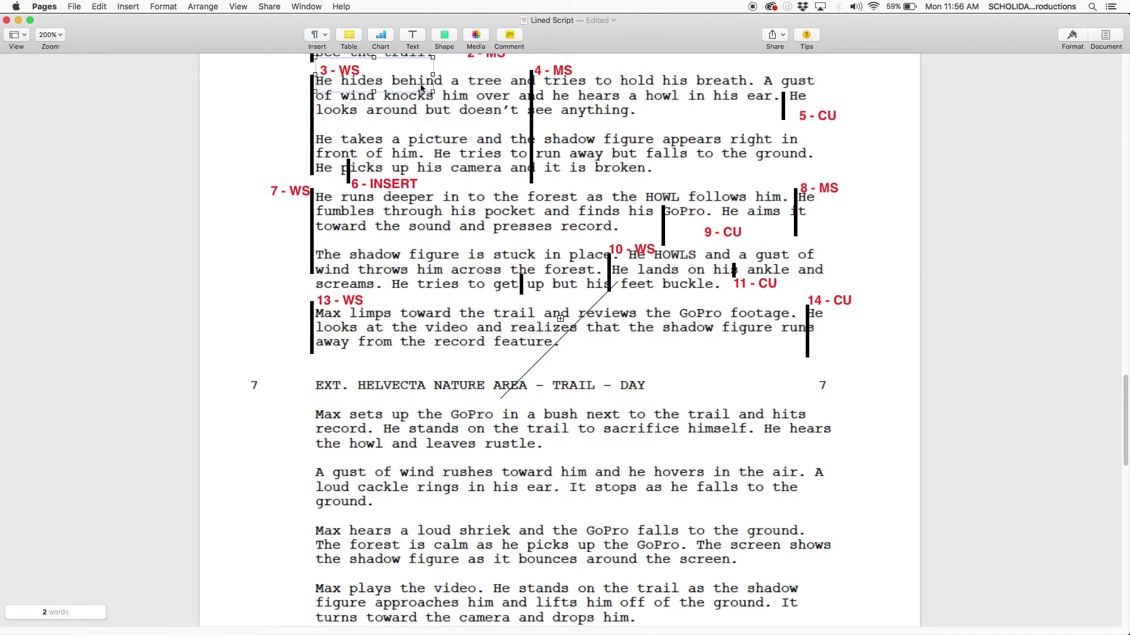
{"action": "left_click_drag", "start_coordinate": [581, 319], "coordinate": [302, 387]}
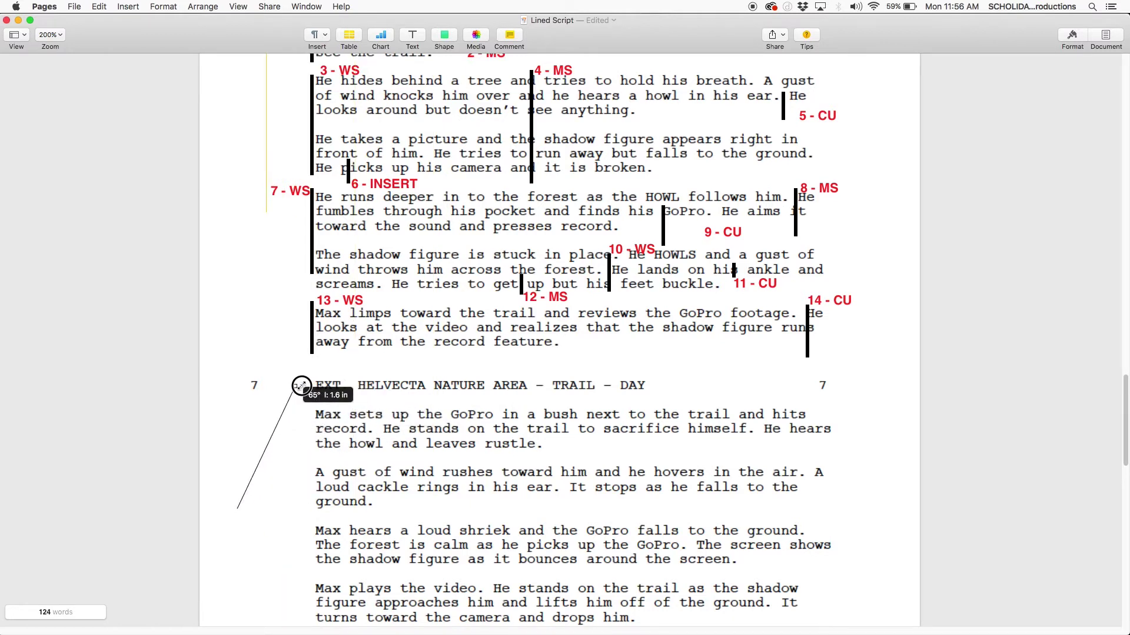
{"action": "left_click_drag", "start_coordinate": [237, 509], "coordinate": [288, 515]}
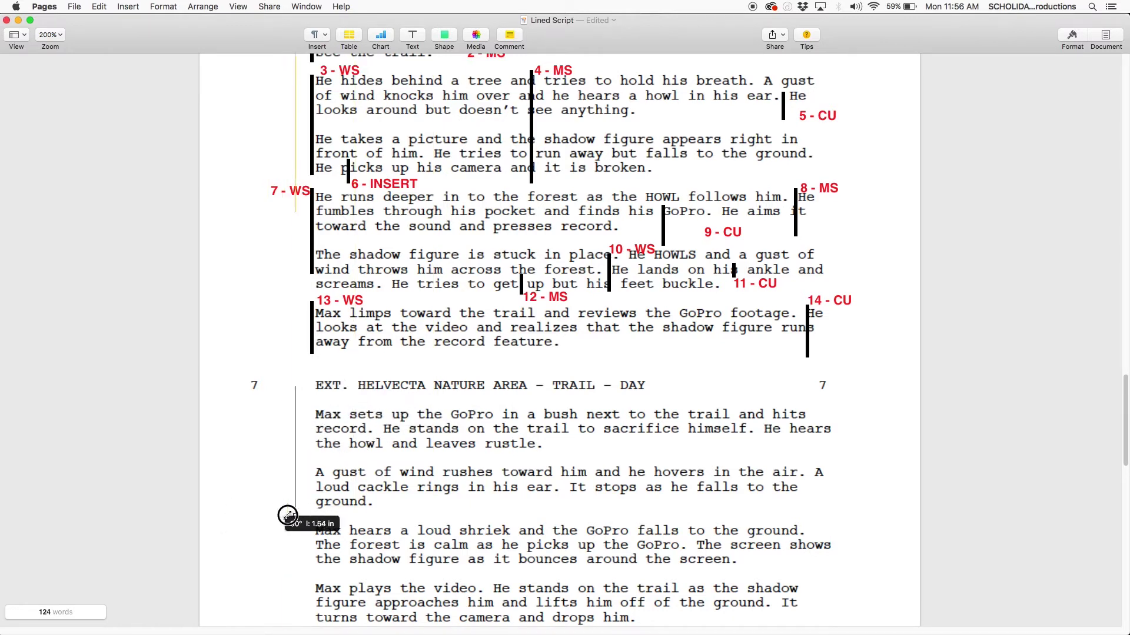
{"action": "left_click_drag", "start_coordinate": [294, 441], "coordinate": [313, 442]}
- Thicken the line to 4 pt along scene 7's paragraphs and copy the 13 - WS label down for 14 - WS
{"action": "left_click", "coordinate": [1071, 37]}
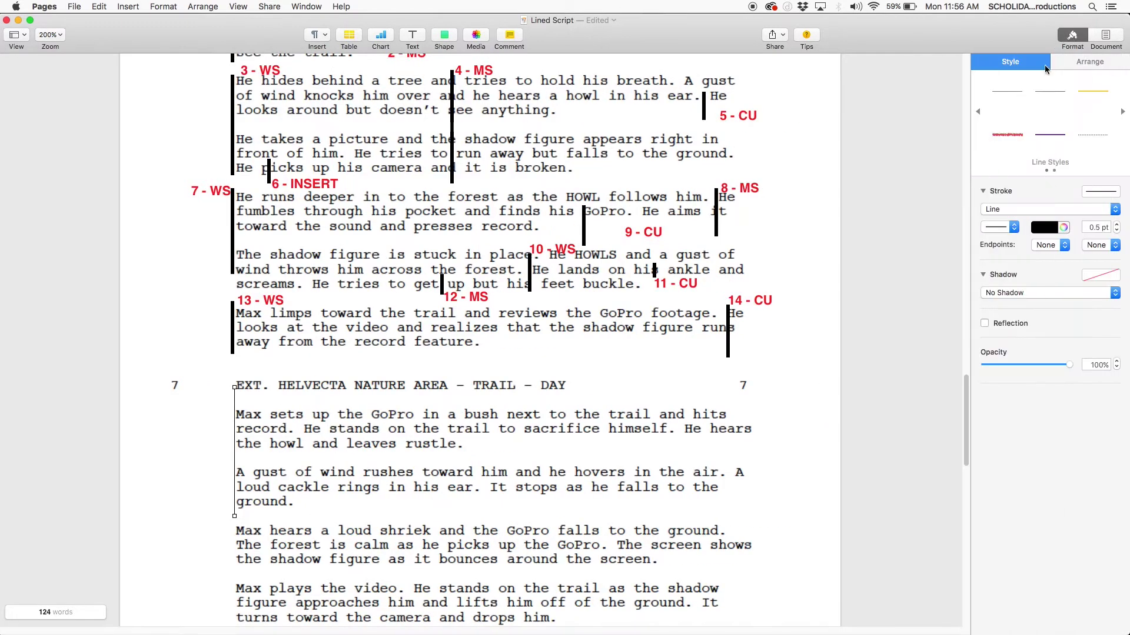
{"action": "left_click", "coordinate": [1116, 225]}
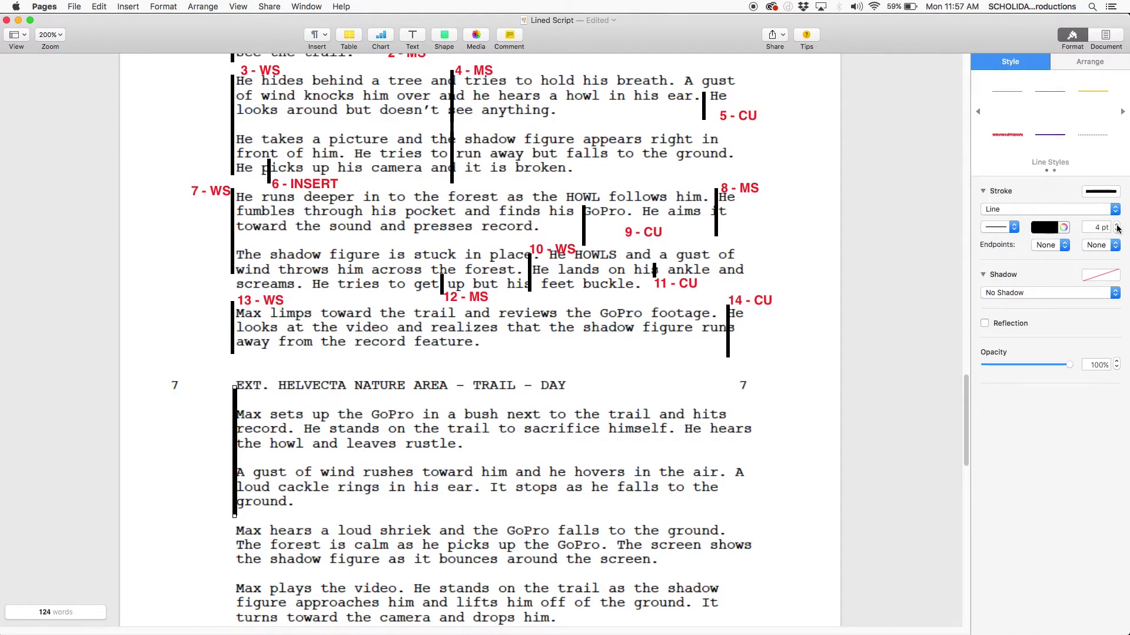
{"action": "left_click", "coordinate": [553, 532]}
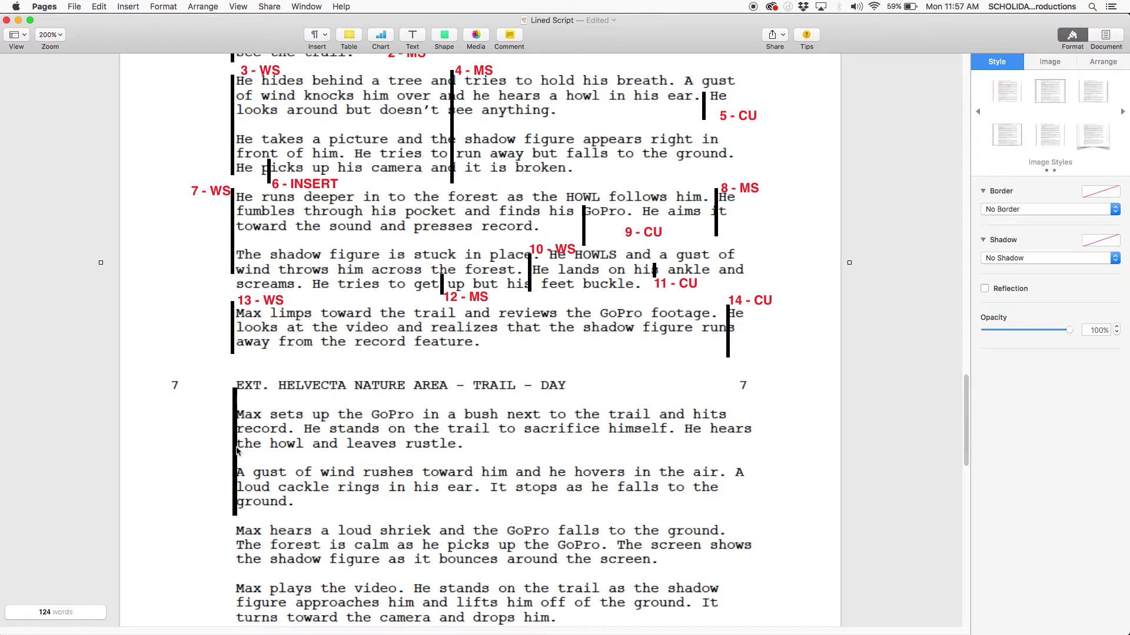
{"action": "left_click_drag", "start_coordinate": [237, 451], "coordinate": [228, 466]}
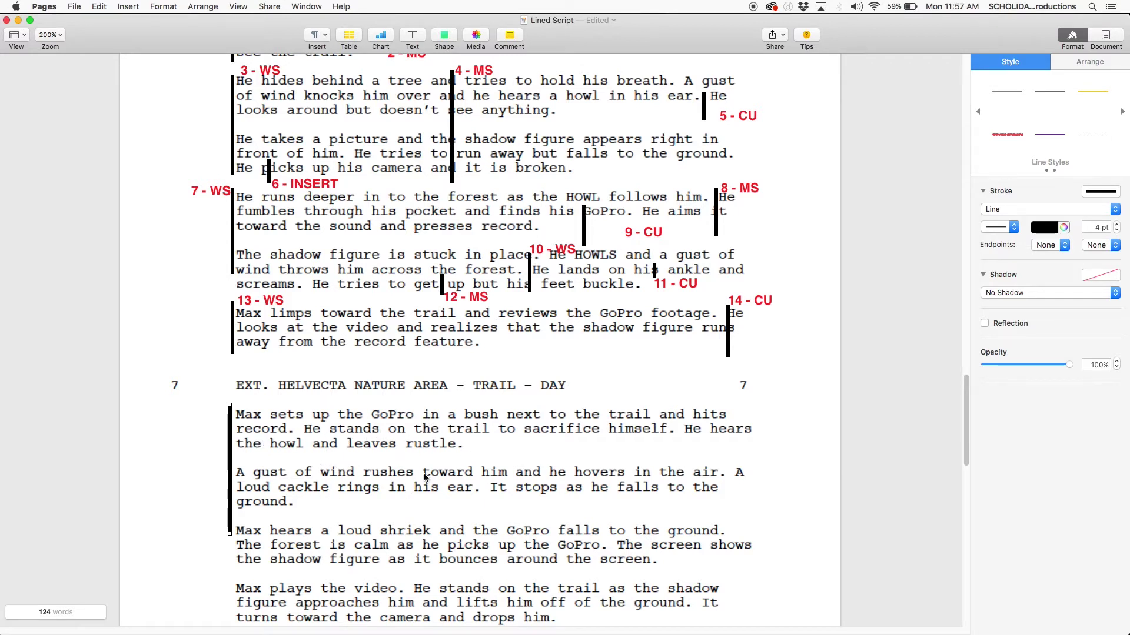
{"action": "left_click_drag", "start_coordinate": [272, 302], "coordinate": [272, 404]}
{"action": "triple_click", "coordinate": [248, 401]}
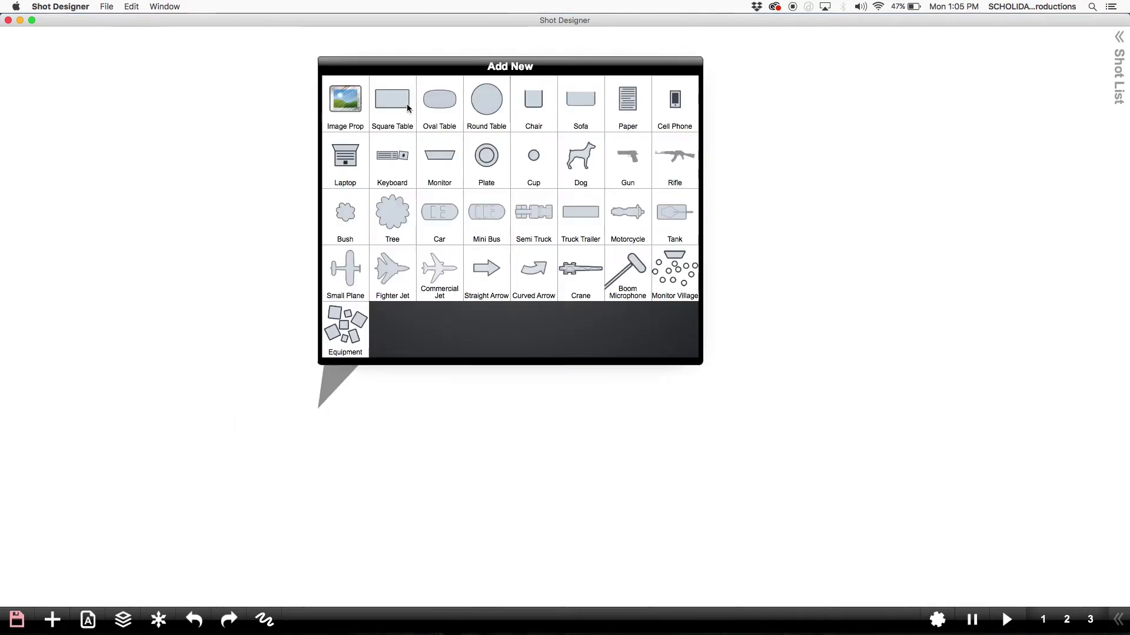
- Add a stretched table shape labelled Creek and label the character Fred
{"action": "left_click", "coordinate": [407, 108]}
{"action": "left_click", "coordinate": [376, 188]}
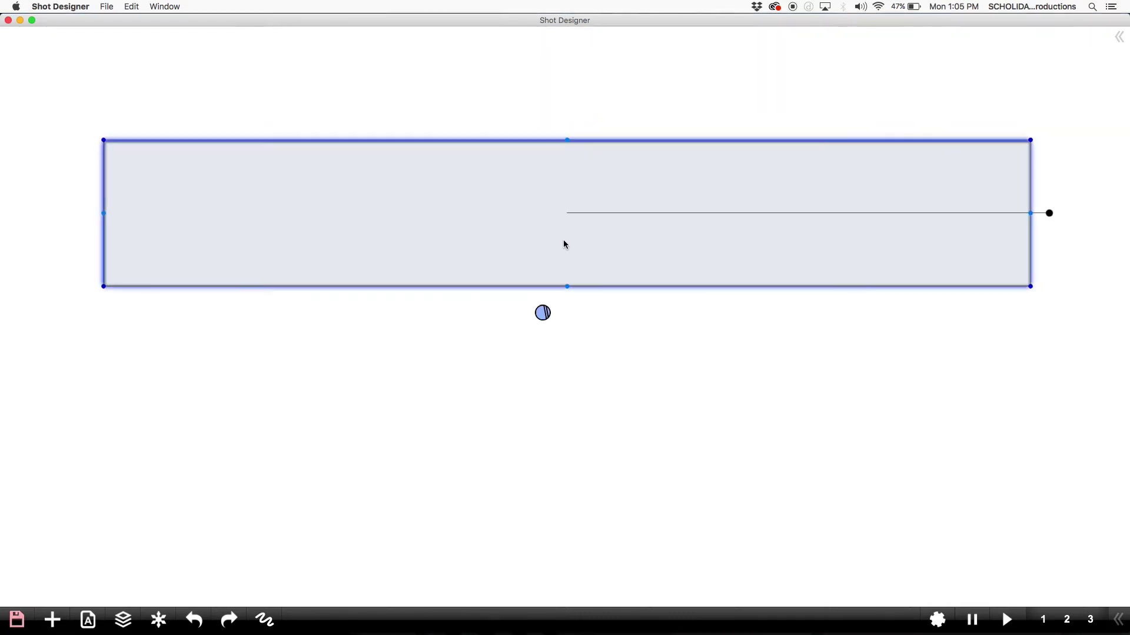
{"action": "double_click", "coordinate": [542, 312]}
{"action": "type", "text": "Creek"}
{"action": "key", "text": "Return"}
{"action": "left_click", "coordinate": [573, 328]}
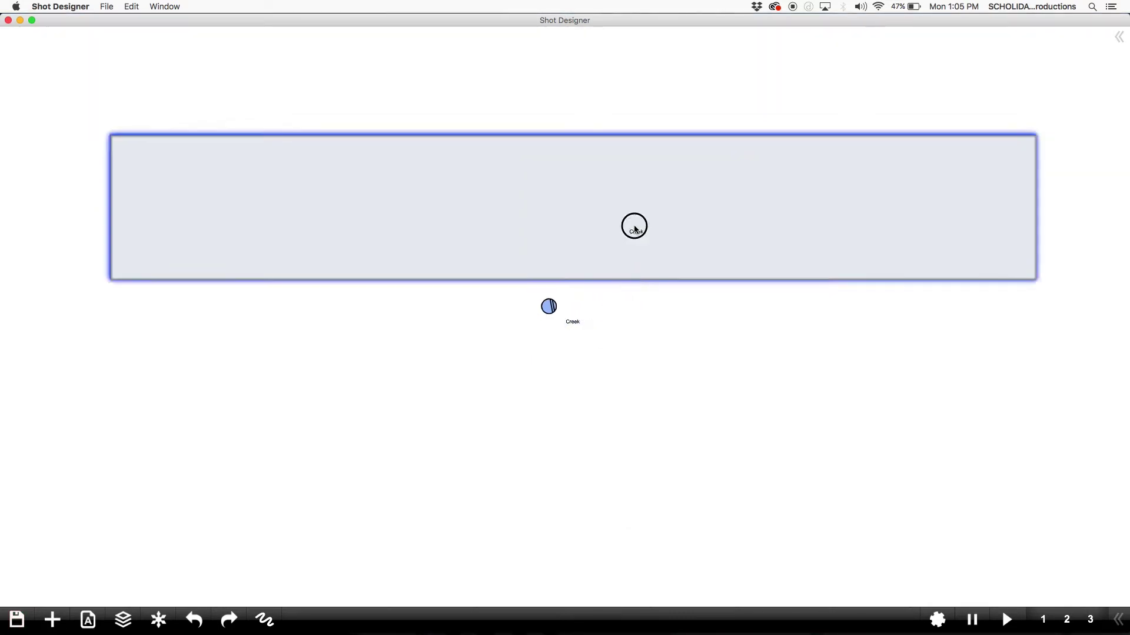
{"action": "left_click", "coordinate": [546, 307]}
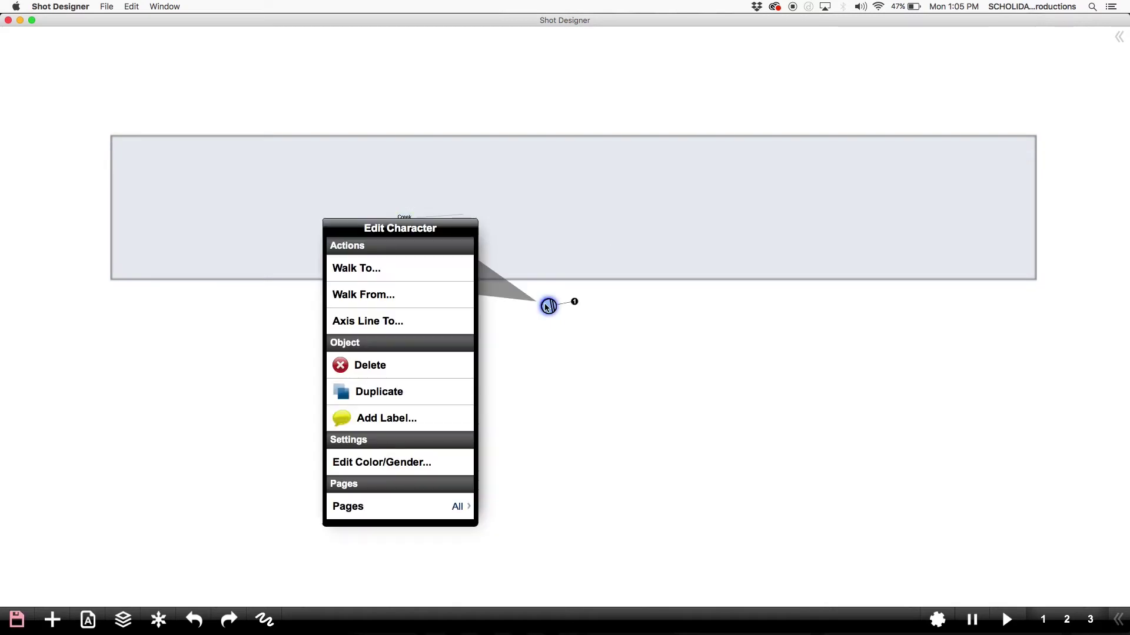
{"action": "left_click", "coordinate": [391, 416]}
{"action": "key", "text": "Return"}
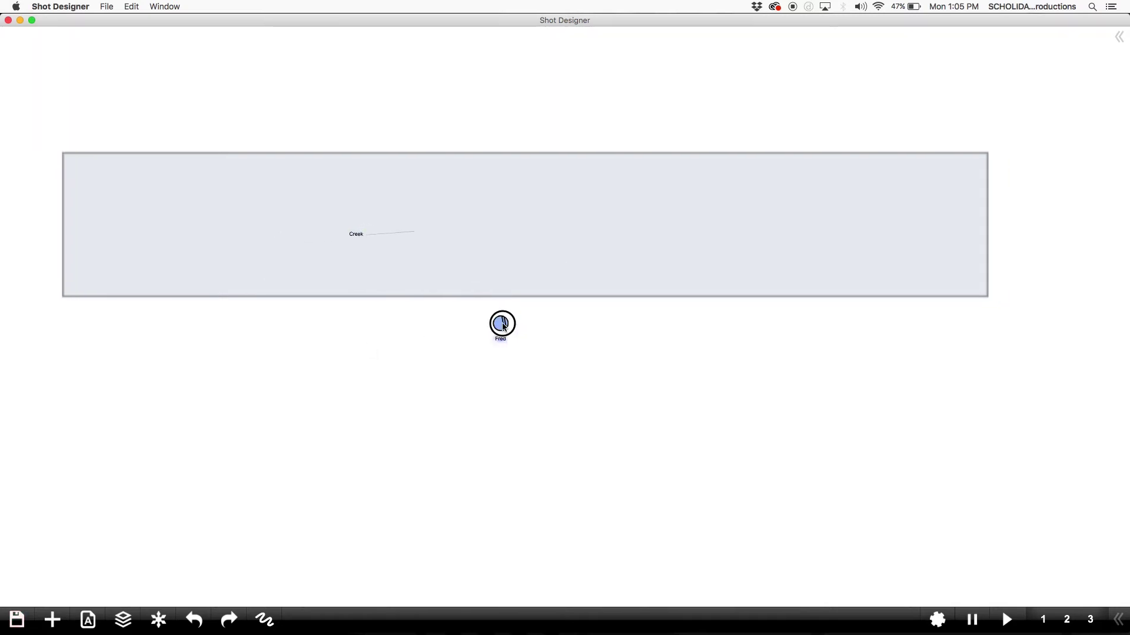
- Duplicate the rectangle into a yellow Trail strip below the creek and colour Fred green
{"action": "left_click_drag", "start_coordinate": [563, 298], "coordinate": [583, 368]}
{"action": "left_click", "coordinate": [583, 367]}
{"action": "left_click", "coordinate": [749, 536]}
{"action": "left_click", "coordinate": [689, 347]}
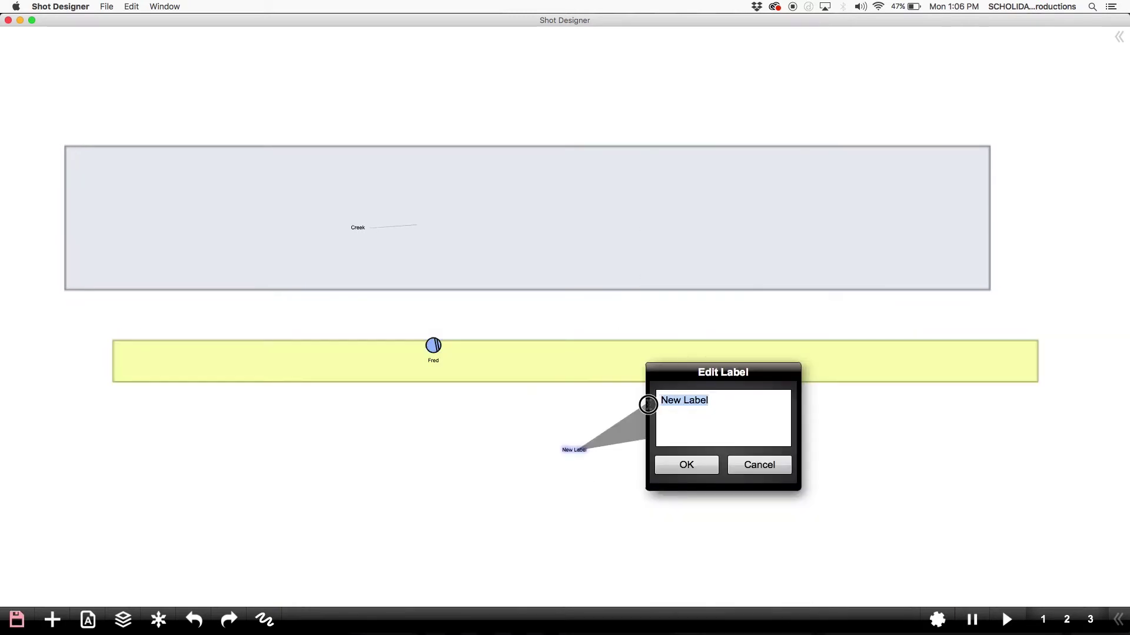
{"action": "type", "text": "Trail"}
{"action": "left_click", "coordinate": [674, 467]}
{"action": "left_click_drag", "start_coordinate": [542, 363], "coordinate": [499, 377]}
{"action": "left_click", "coordinate": [804, 253]}
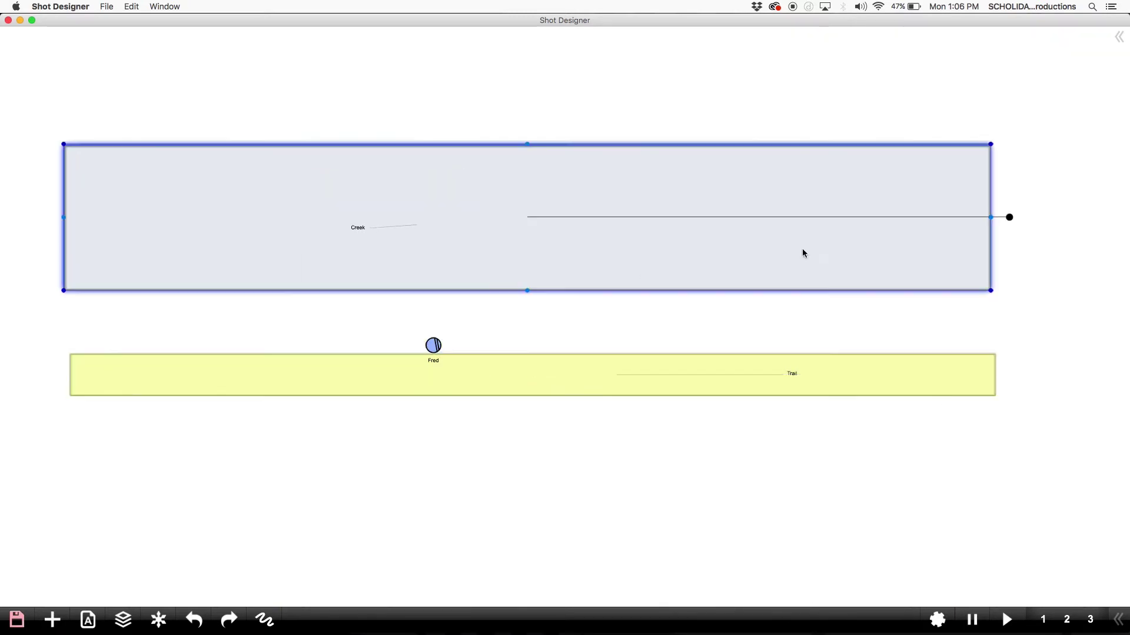
{"action": "left_click", "coordinate": [506, 388]}
{"action": "left_click", "coordinate": [433, 345]}
{"action": "left_click", "coordinate": [286, 479]}
{"action": "left_click", "coordinate": [510, 300]}
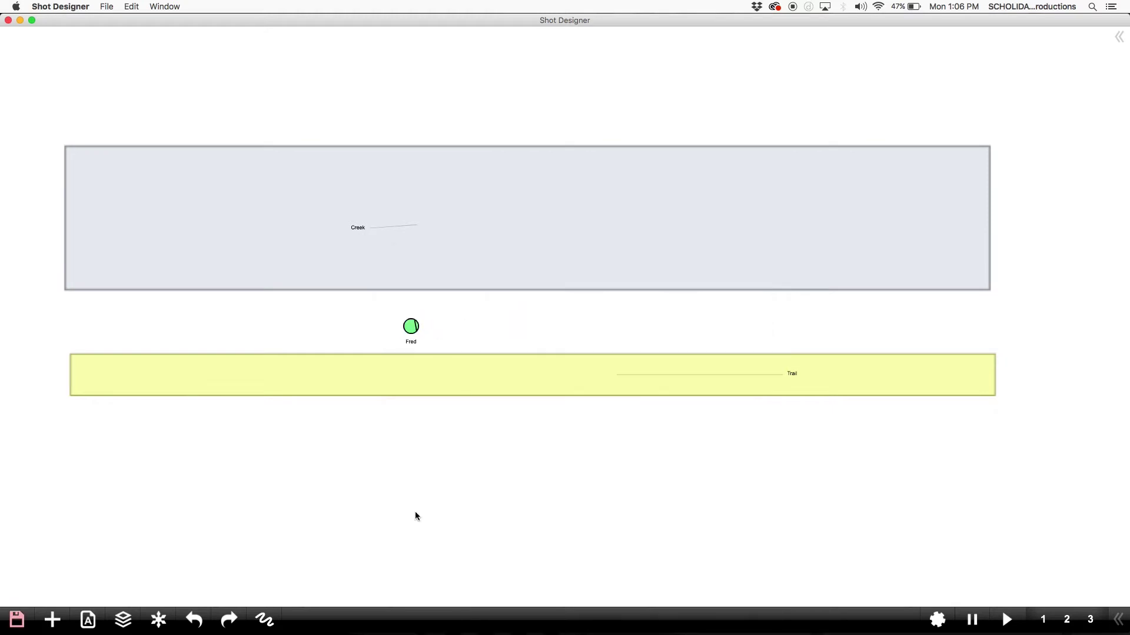
- Add tree props and scatter several copies, some smaller, around the trail
{"action": "left_click", "coordinate": [272, 341]}
{"action": "left_click", "coordinate": [282, 356]}
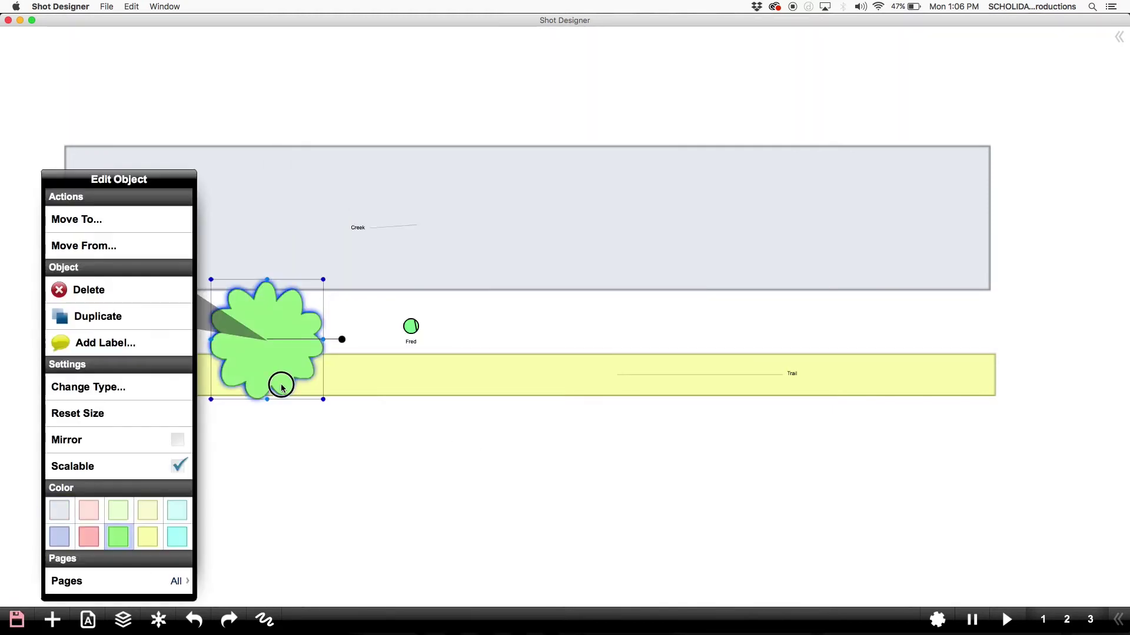
{"action": "left_click_drag", "start_coordinate": [281, 387], "coordinate": [335, 457]}
{"action": "left_click", "coordinate": [347, 504]}
{"action": "left_click", "coordinate": [531, 361]}
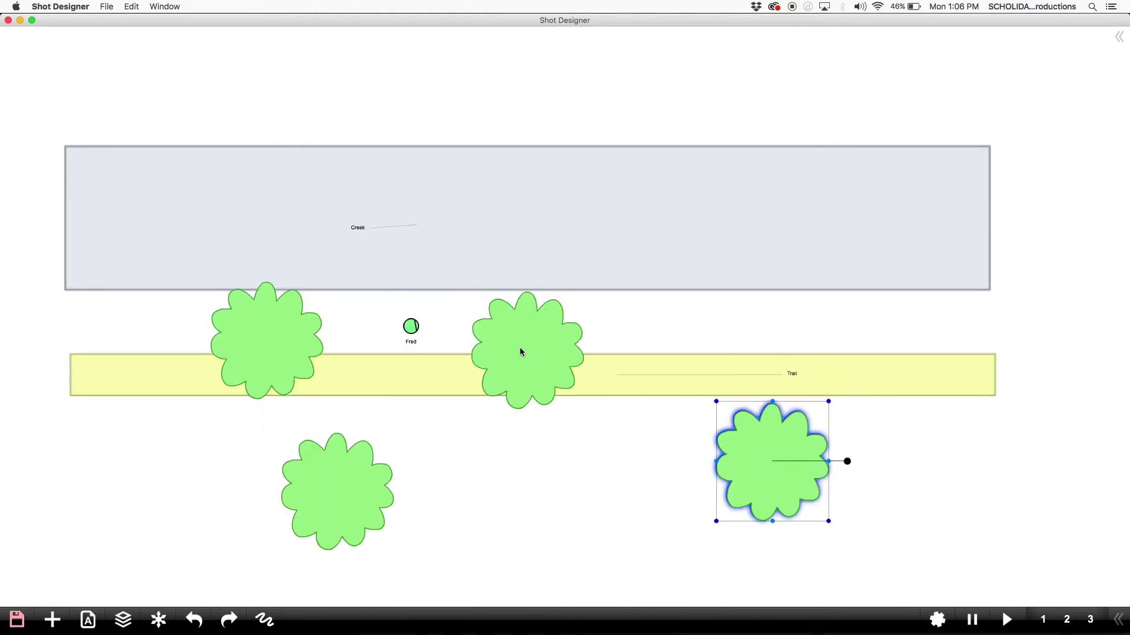
{"action": "left_click_drag", "start_coordinate": [521, 352], "coordinate": [602, 478]}
{"action": "left_click_drag", "start_coordinate": [677, 477], "coordinate": [191, 447]}
{"action": "mouse_move", "coordinate": [606, 451]}
{"action": "left_mouse_down"}
{"action": "mouse_move", "coordinate": [653, 431]}
{"action": "mouse_move", "coordinate": [605, 449]}
{"action": "left_mouse_up"}
- Recolour Fred red and nudge him slightly left
{"action": "left_click", "coordinate": [456, 306]}
{"action": "left_click", "coordinate": [302, 462]}
{"action": "left_click", "coordinate": [401, 285]}
{"action": "left_click_drag", "start_coordinate": [458, 312], "coordinate": [438, 313]}
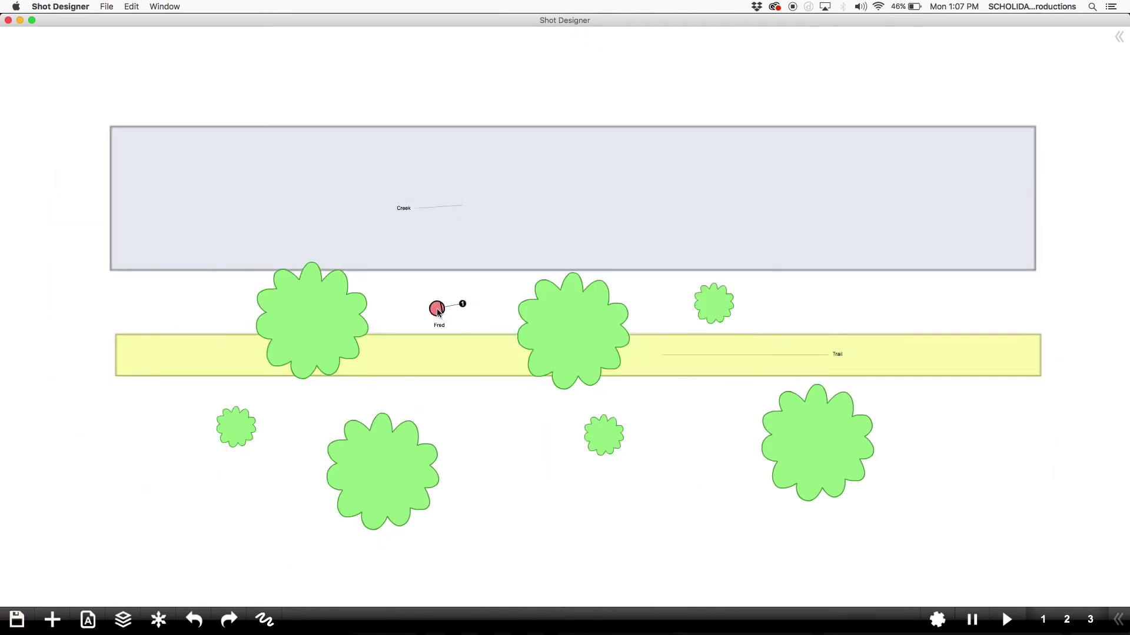
{"action": "key", "text": "super+Tab"}
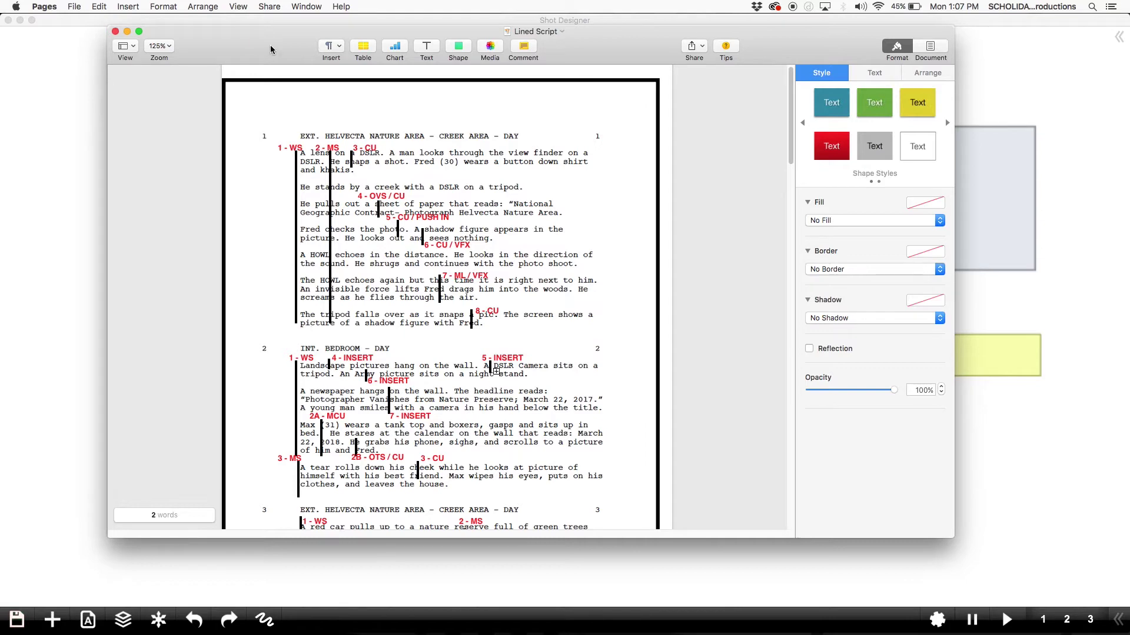
- Back in Shot Designer, move the centre tree up and right and shrink it
{"action": "key", "text": "super+Tab"}
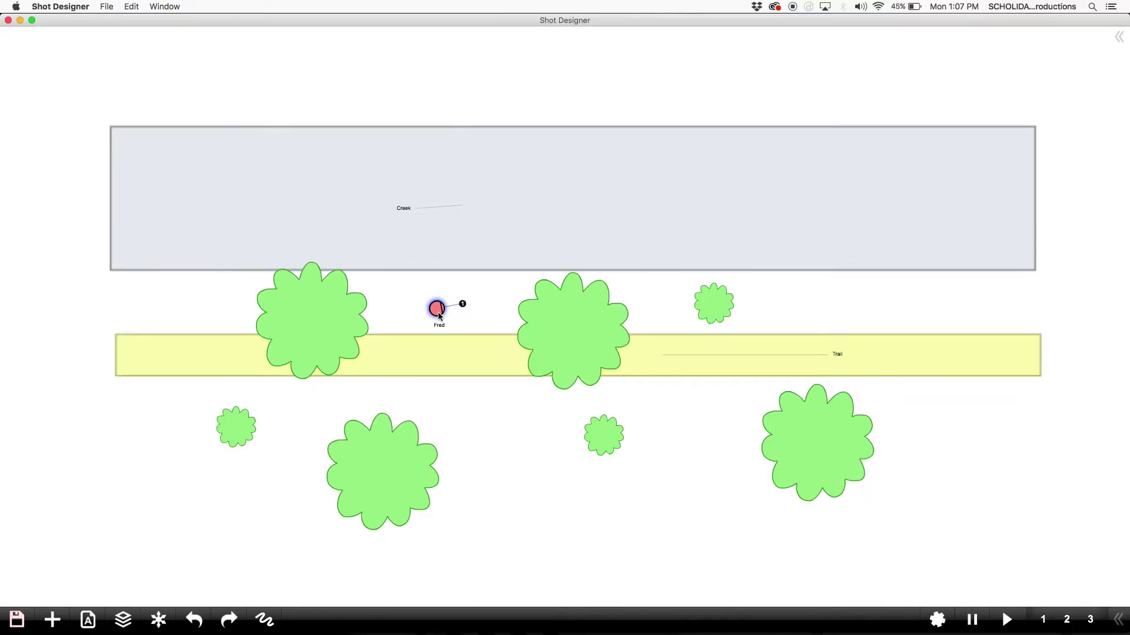
{"action": "left_click_drag", "start_coordinate": [574, 329], "coordinate": [599, 319]}
{"action": "left_click_drag", "start_coordinate": [553, 383], "coordinate": [574, 342]}
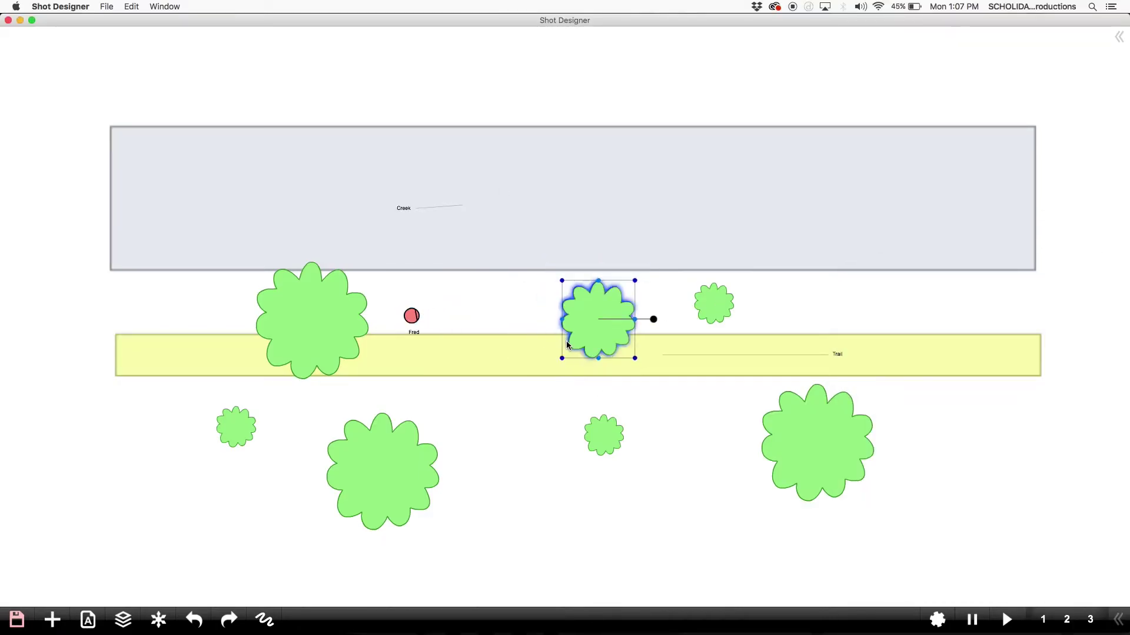
{"action": "left_click", "coordinate": [312, 321]}
- Shrink the big left tree
{"action": "left_click_drag", "start_coordinate": [367, 379], "coordinate": [322, 334]}
{"action": "left_click_drag", "start_coordinate": [389, 476], "coordinate": [408, 482]}
{"action": "scroll", "coordinate": [408, 482], "scroll_direction": "up", "scroll_amount": 3}
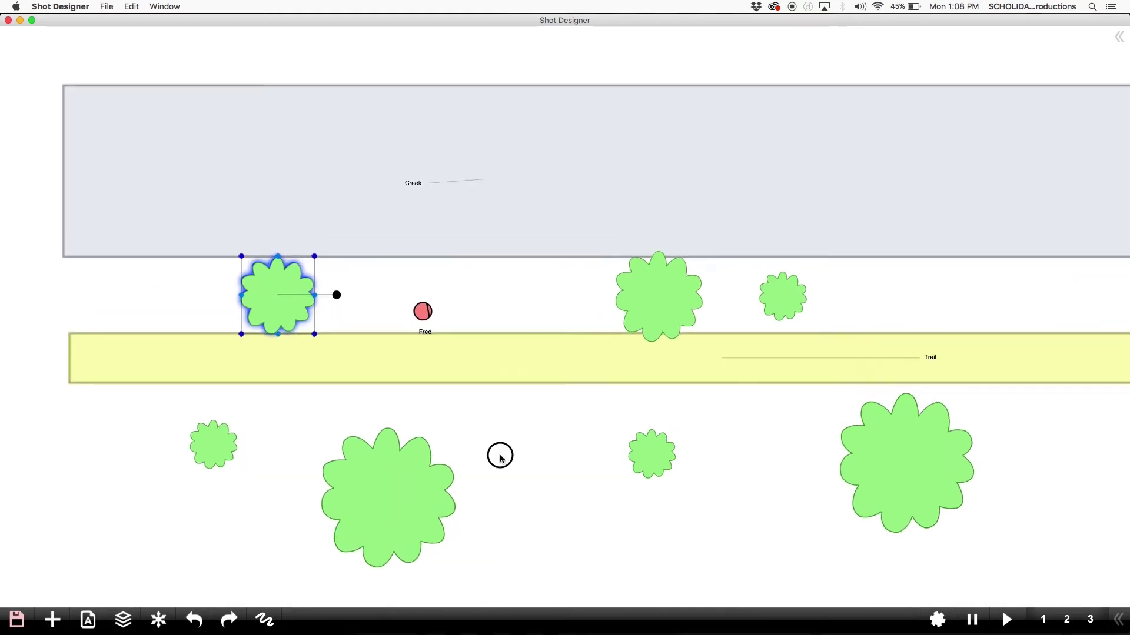
- Add a blue camera and move it onto the trail
{"action": "left_click", "coordinate": [523, 430]}
{"action": "left_click", "coordinate": [522, 429]}
{"action": "left_click", "coordinate": [597, 360]}
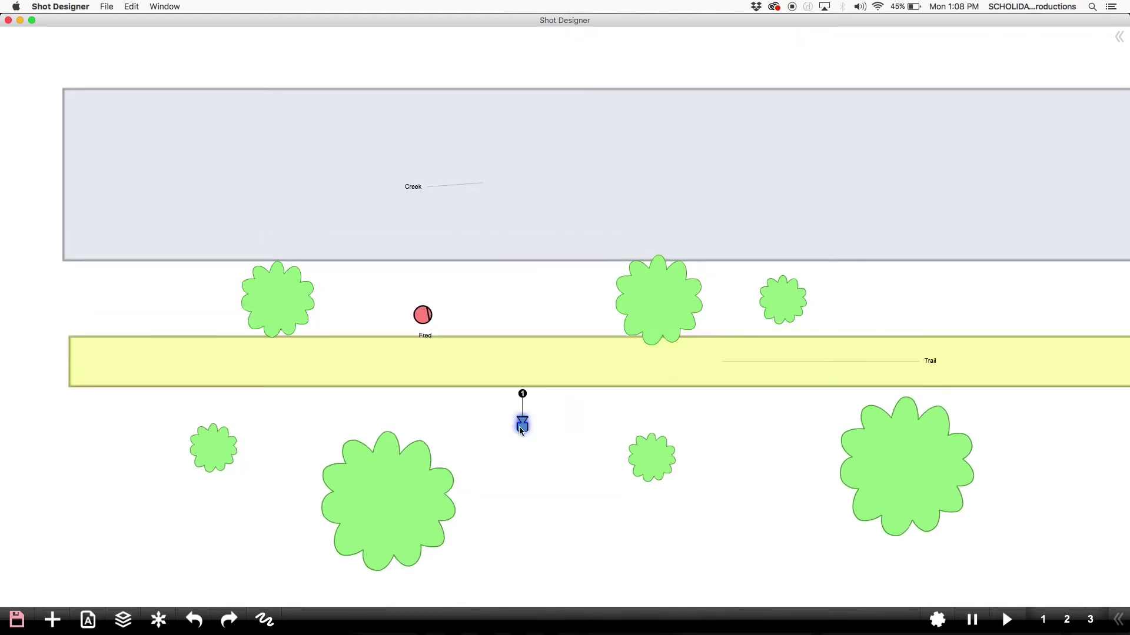
{"action": "left_click_drag", "start_coordinate": [523, 421], "coordinate": [577, 331]}
{"action": "left_click", "coordinate": [448, 300]}
- Add a pink, scalable boom microphone, shrink it and place it above Fred
{"action": "left_click", "coordinate": [506, 298]}
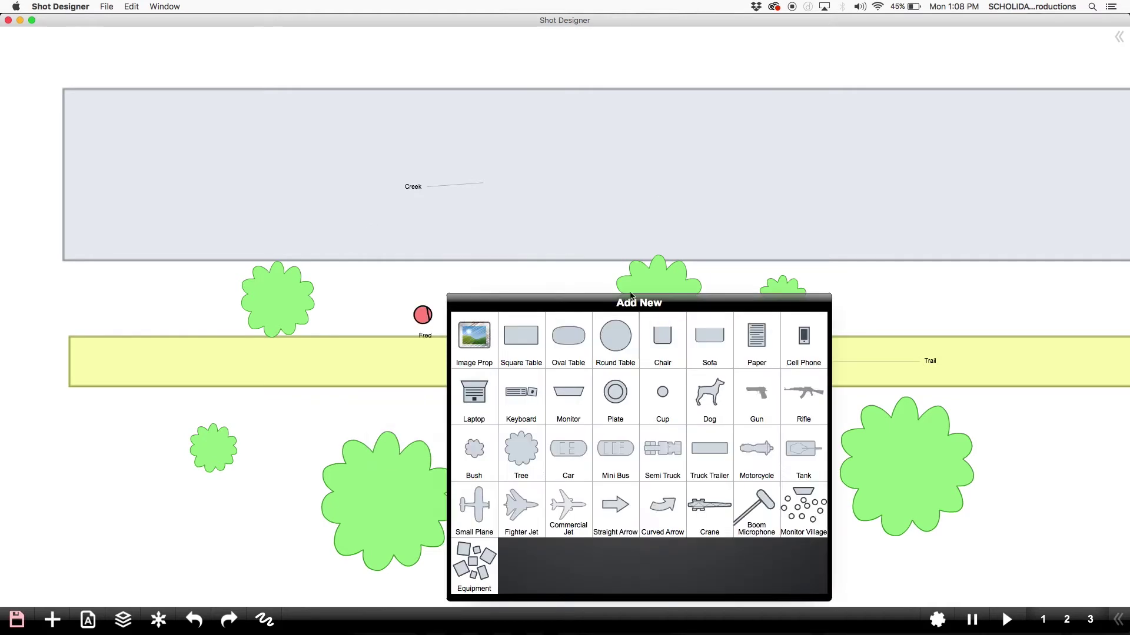
{"action": "left_click", "coordinate": [739, 511]}
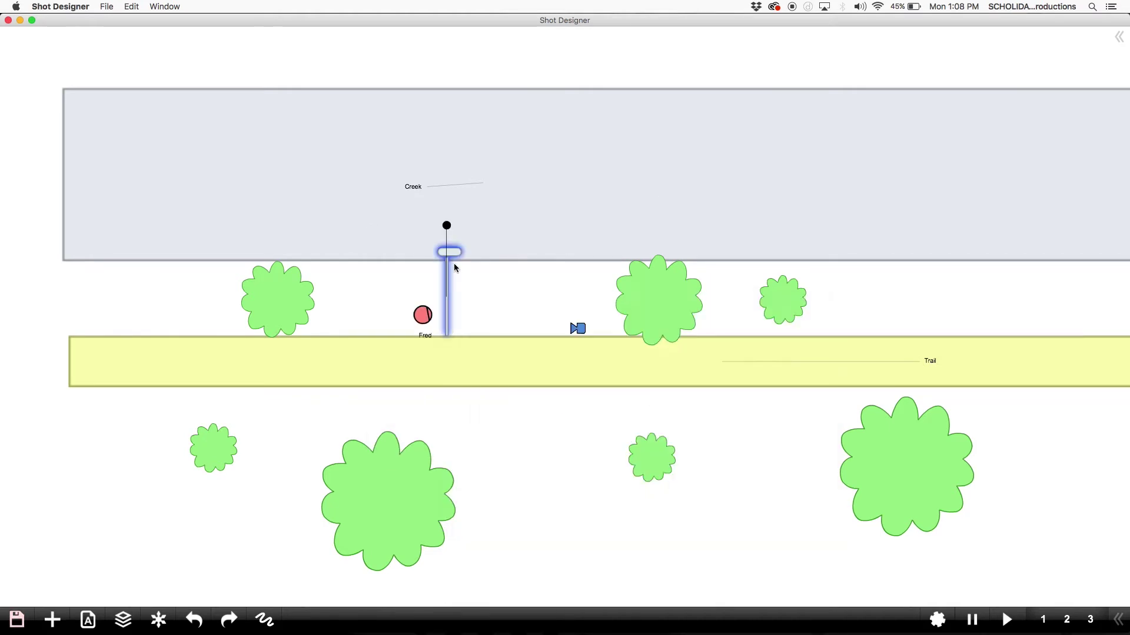
{"action": "left_click", "coordinate": [453, 262]}
{"action": "left_click", "coordinate": [280, 536]}
{"action": "left_click", "coordinate": [452, 254]}
{"action": "left_click", "coordinate": [452, 254]}
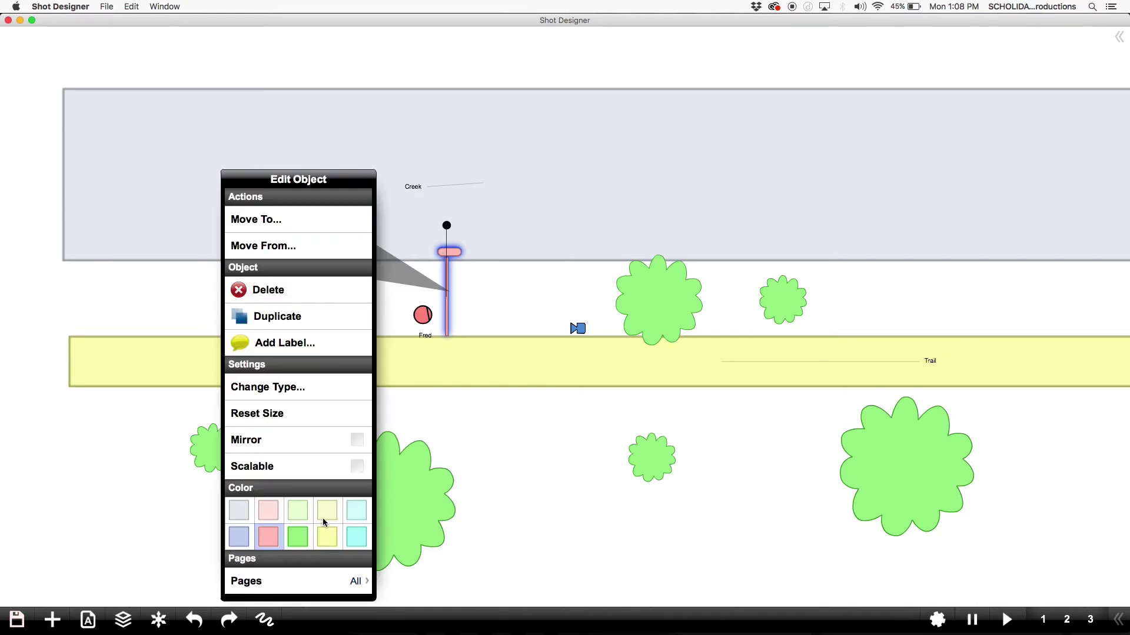
{"action": "left_click", "coordinate": [369, 465]}
{"action": "scroll", "coordinate": [446, 503], "scroll_direction": "up", "scroll_amount": 2}
{"action": "left_click", "coordinate": [457, 274]}
{"action": "left_click_drag", "start_coordinate": [457, 275], "coordinate": [418, 331]}
{"action": "left_click", "coordinate": [484, 404]}
{"action": "left_click", "coordinate": [568, 357]}
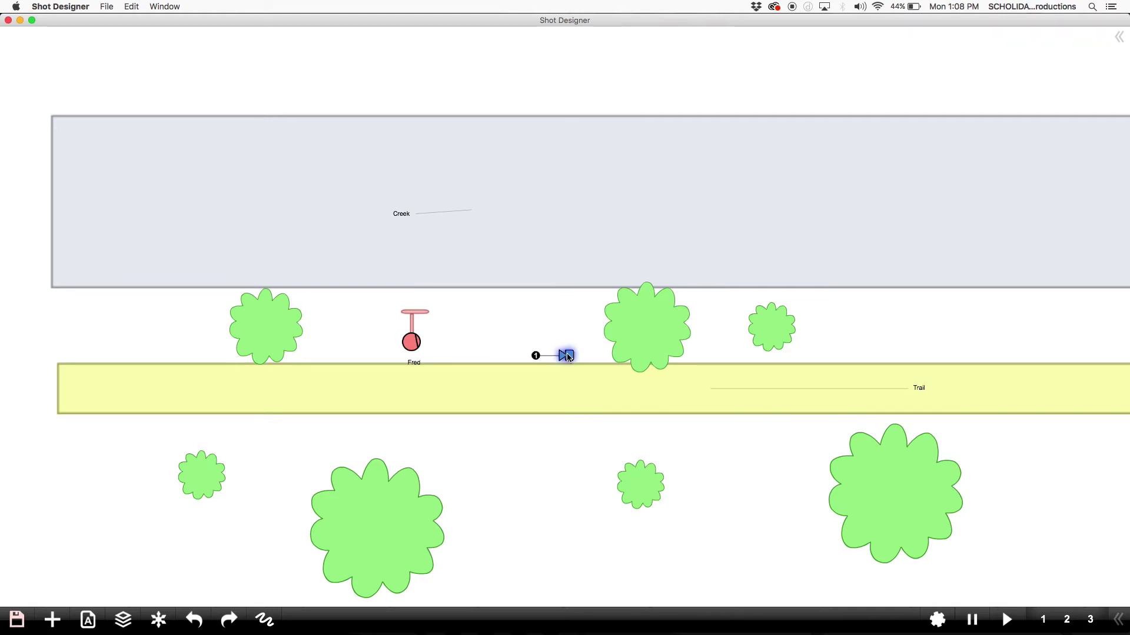
- Import the storyboard scan as the blue camera's image
{"action": "left_click", "coordinate": [567, 355]}
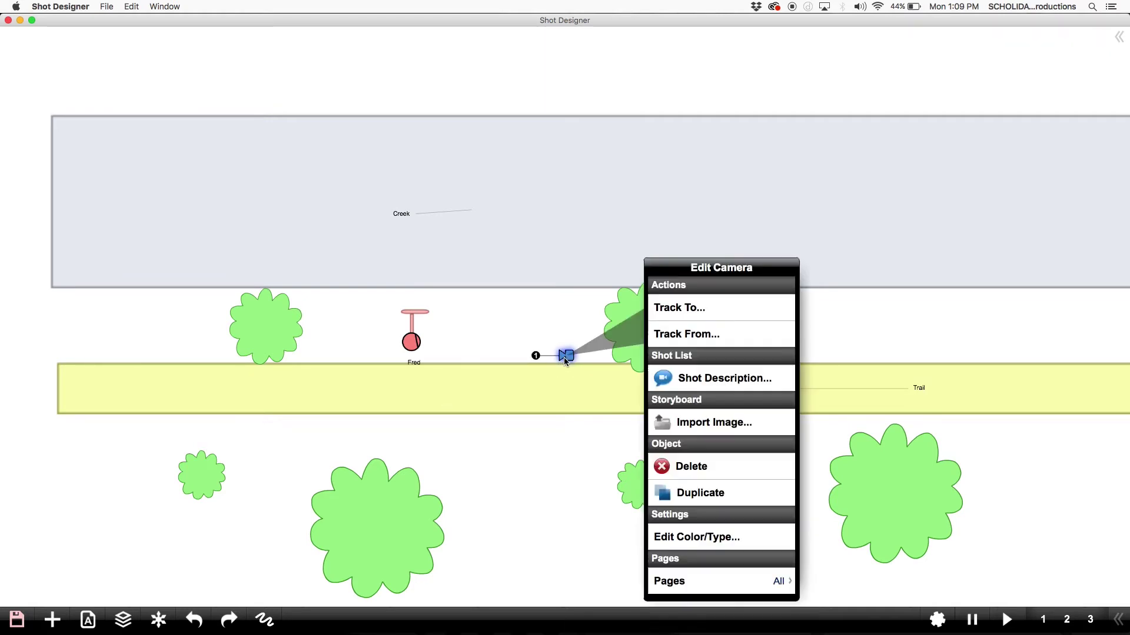
{"action": "left_click", "coordinate": [671, 421]}
{"action": "left_click", "coordinate": [537, 147]}
{"action": "left_click", "coordinate": [554, 112]}
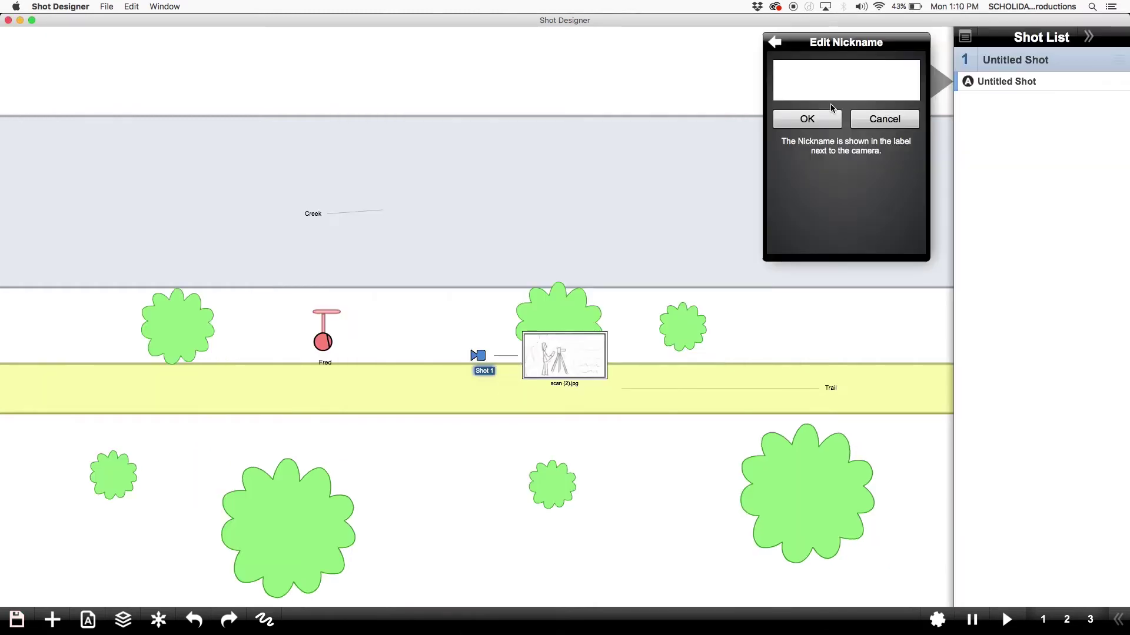
- Nickname the shot MASTER, describe it 'Fred runs through entire scene', and set type Master Push
{"action": "type", "text": "MASTER"}
{"action": "left_click", "coordinate": [808, 114]}
{"action": "left_click", "coordinate": [847, 167]}
{"action": "type", "text": "Fred ru"}
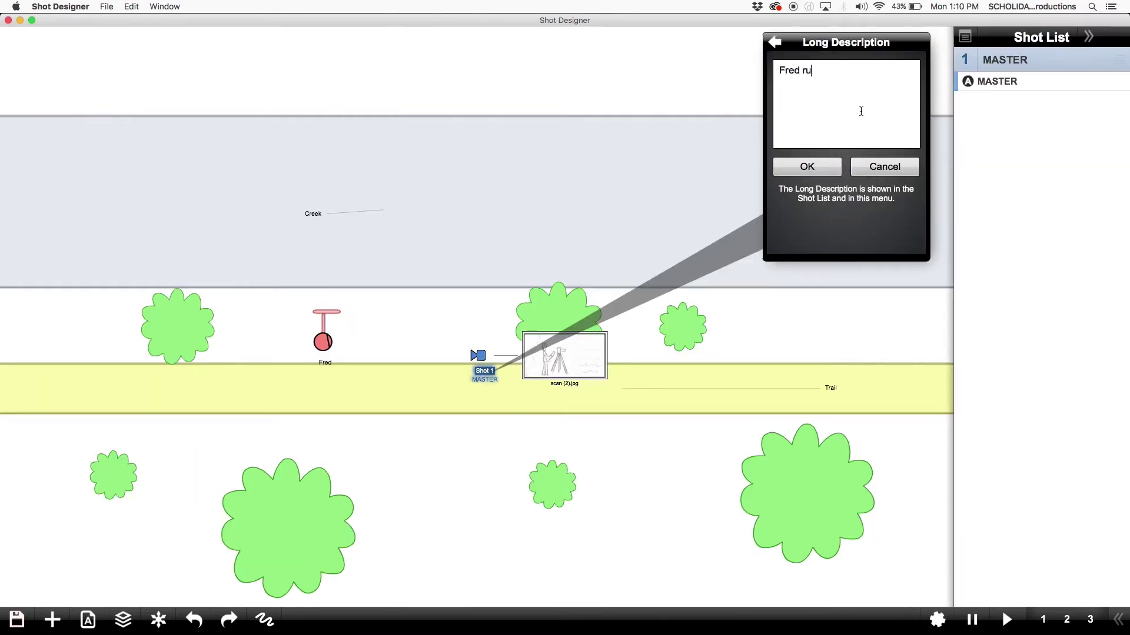
{"action": "type", "text": "ns through entire scene"}
{"action": "left_click", "coordinate": [807, 166]}
{"action": "left_click", "coordinate": [823, 217]}
{"action": "scroll", "coordinate": [834, 166], "scroll_direction": "down", "scroll_amount": 5}
{"action": "scroll", "coordinate": [835, 166], "scroll_direction": "down", "scroll_amount": 3}
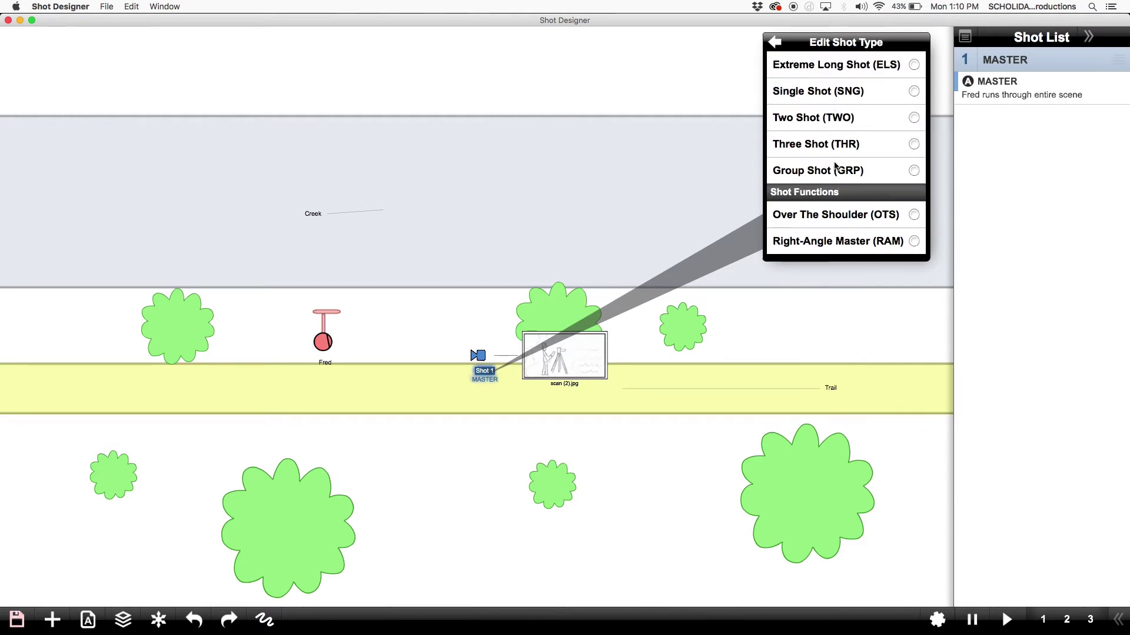
{"action": "scroll", "coordinate": [842, 170], "scroll_direction": "up", "scroll_amount": 5}
{"action": "scroll", "coordinate": [853, 177], "scroll_direction": "down", "scroll_amount": 8}
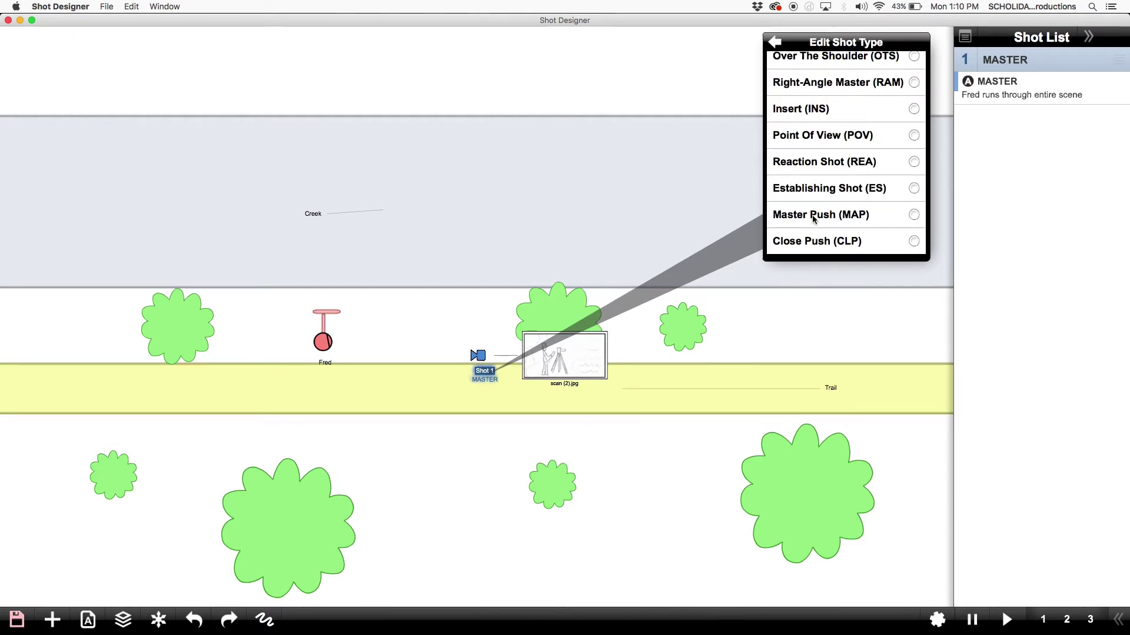
{"action": "left_click", "coordinate": [814, 215]}
- Set the shot's lens to 20 mm and its gear to STIX
{"action": "left_click", "coordinate": [847, 170]}
{"action": "type", "text": "20"}
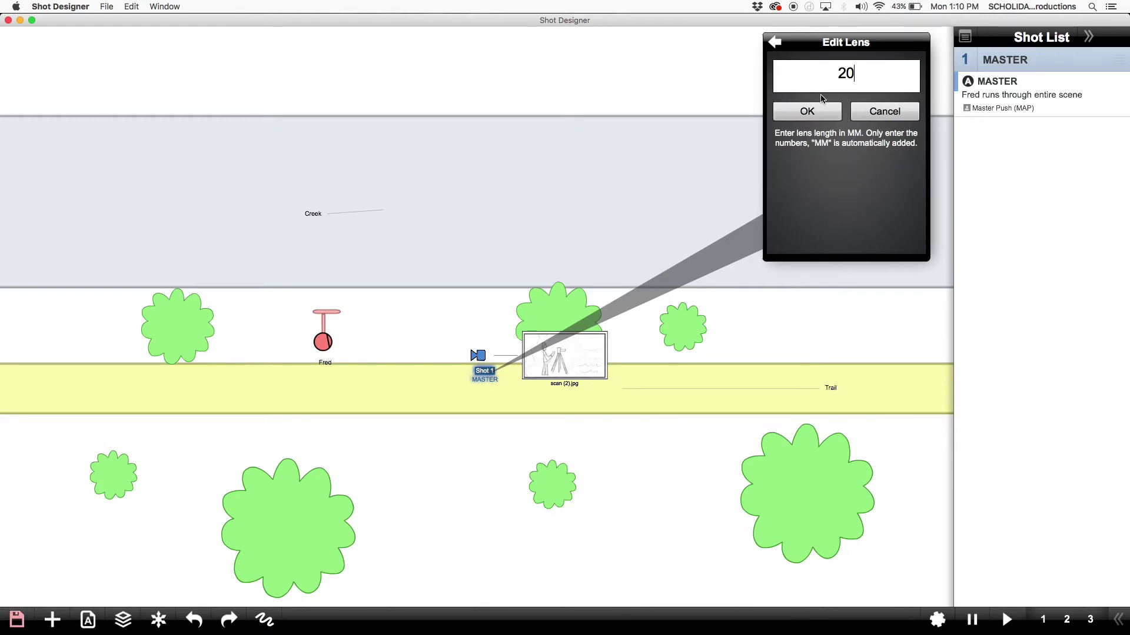
{"action": "left_click", "coordinate": [818, 112]}
{"action": "left_click", "coordinate": [847, 229]}
{"action": "type", "text": "STIX"}
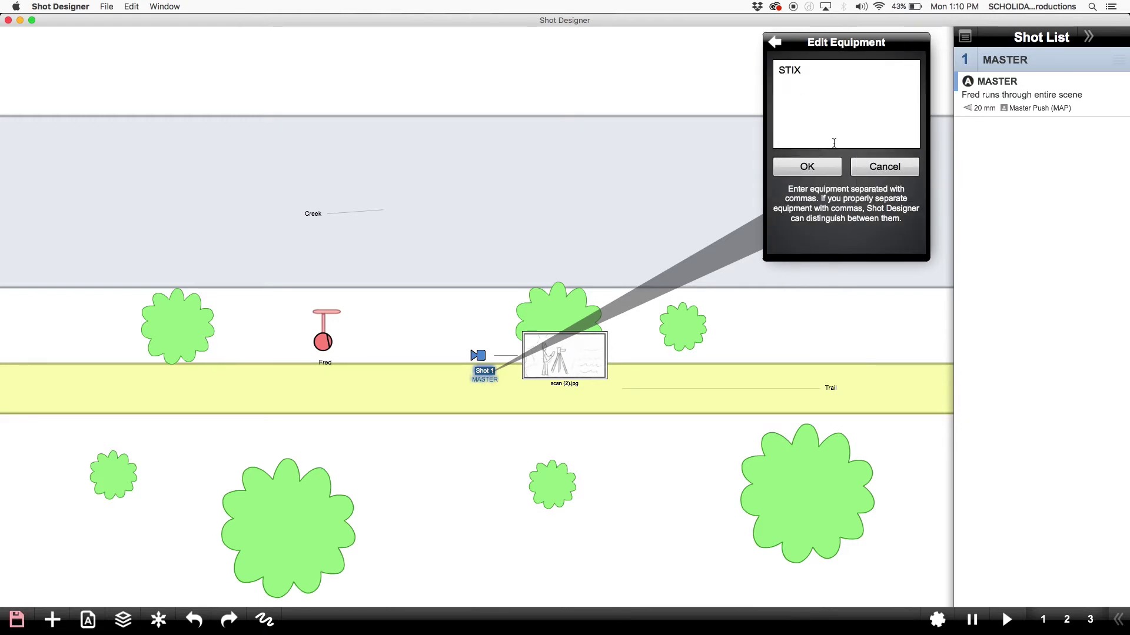
{"action": "left_click", "coordinate": [807, 167]}
{"action": "left_click", "coordinate": [701, 429]}
{"action": "left_click", "coordinate": [363, 292]}
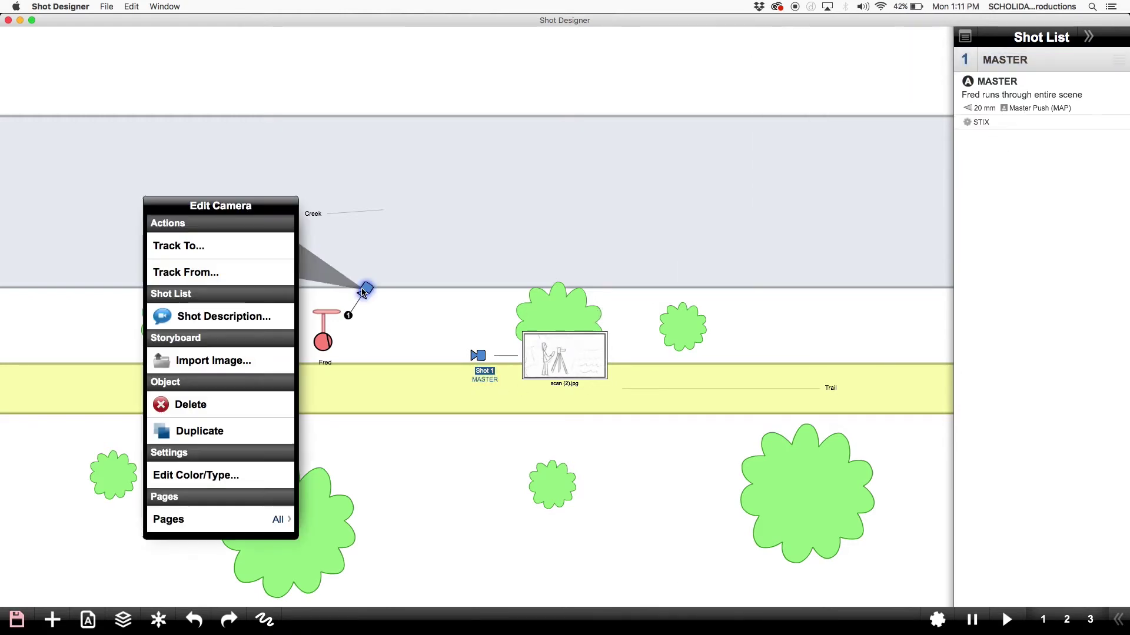
- Import scan (1).jpg from the Storyboard folder as the creek camera's image
{"action": "left_click", "coordinate": [213, 361]}
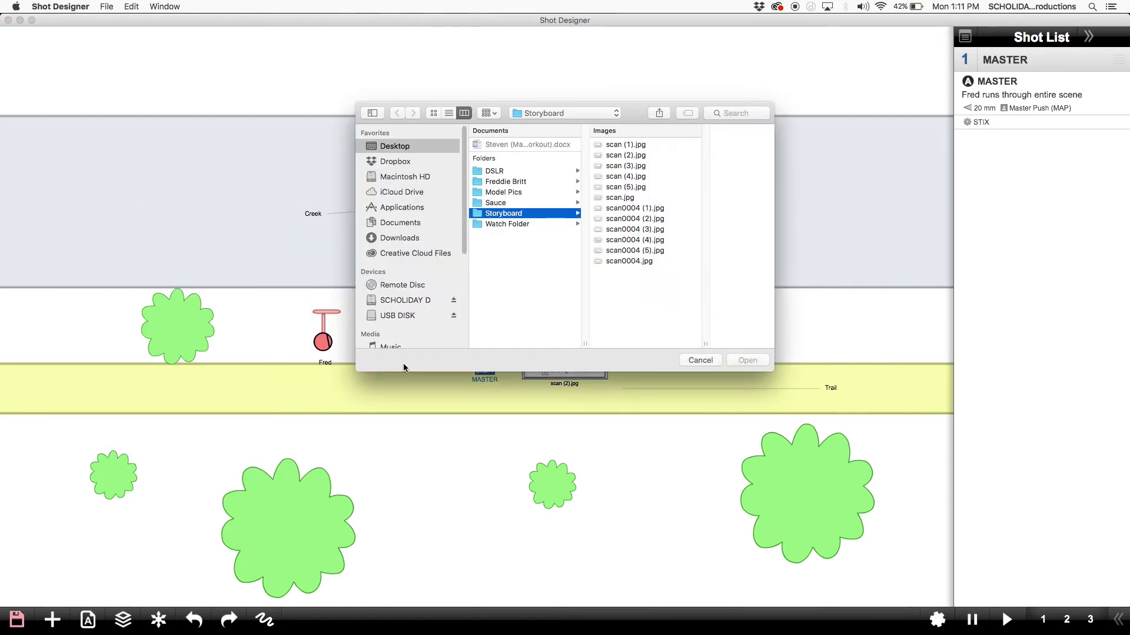
{"action": "left_click", "coordinate": [632, 145]}
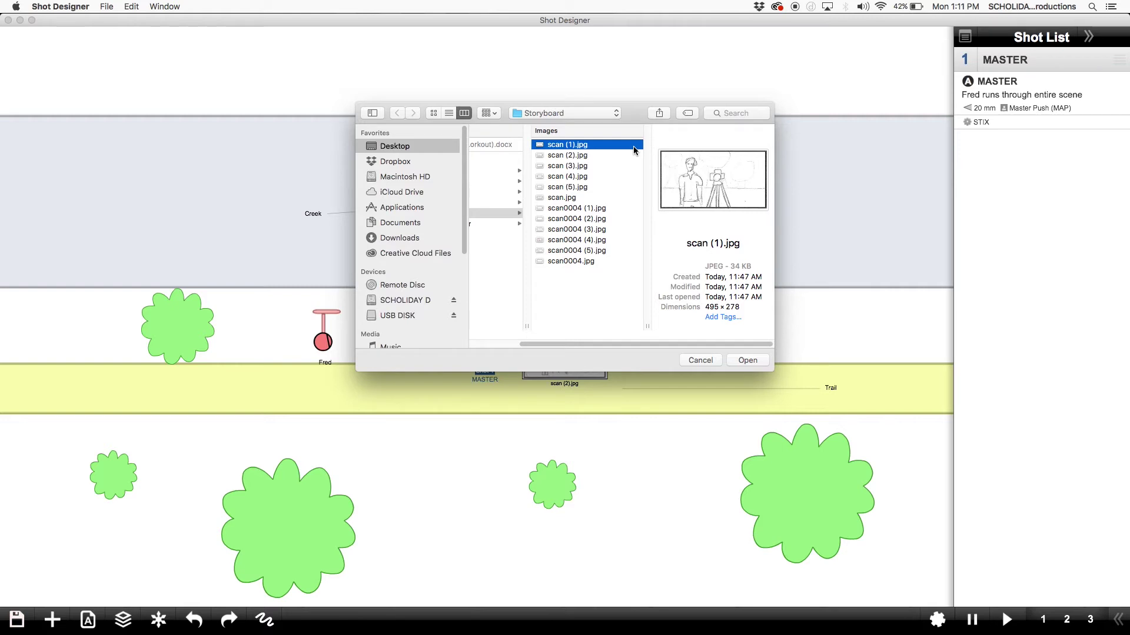
{"action": "left_click", "coordinate": [746, 361]}
{"action": "left_click_drag", "start_coordinate": [418, 229], "coordinate": [452, 247]}
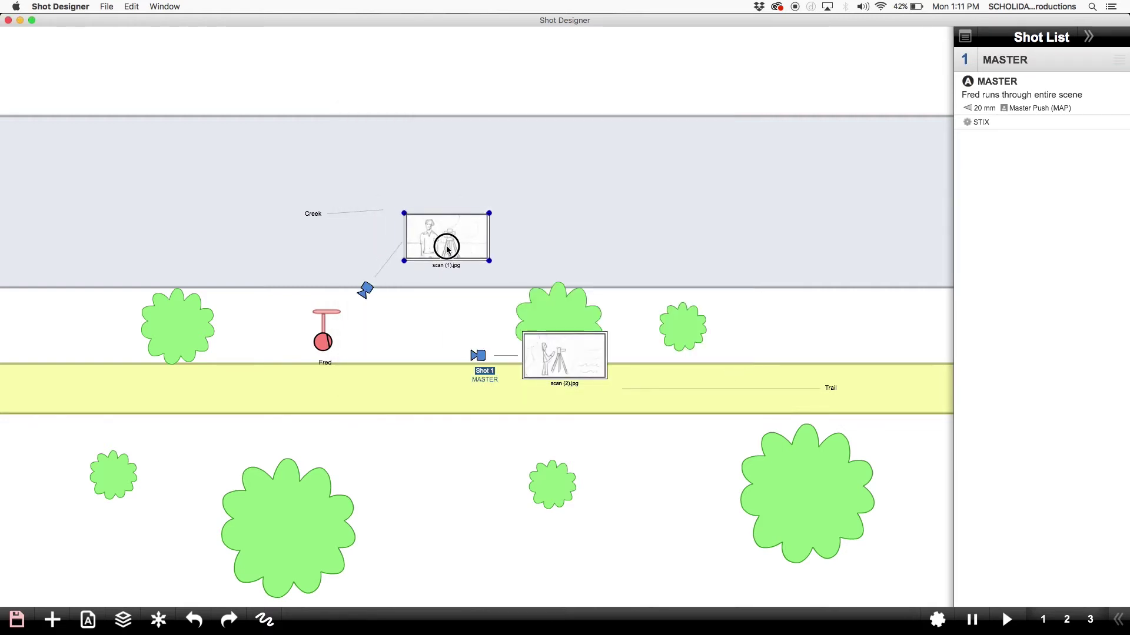
- Add the creek camera as shot 2, nicknamed MS, described 'Fred runs through scne'
{"action": "left_click", "coordinate": [361, 296]}
{"action": "left_click", "coordinate": [252, 319]}
{"action": "left_click", "coordinate": [1022, 116]}
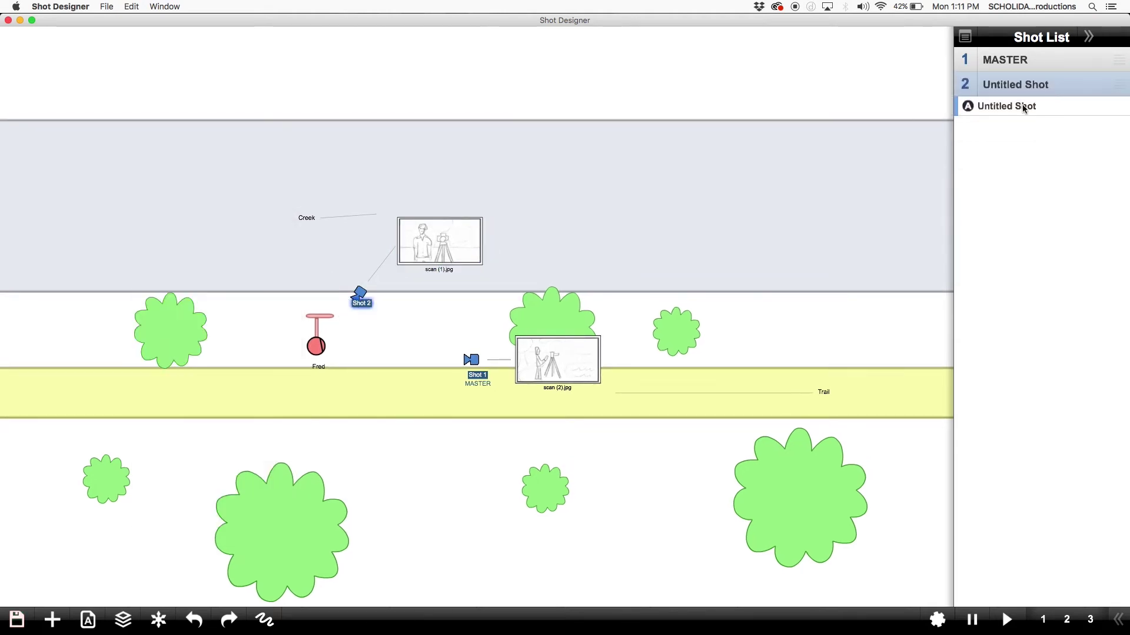
{"action": "left_click", "coordinate": [842, 147]}
{"action": "type", "text": "MS"}
{"action": "key", "text": "Return"}
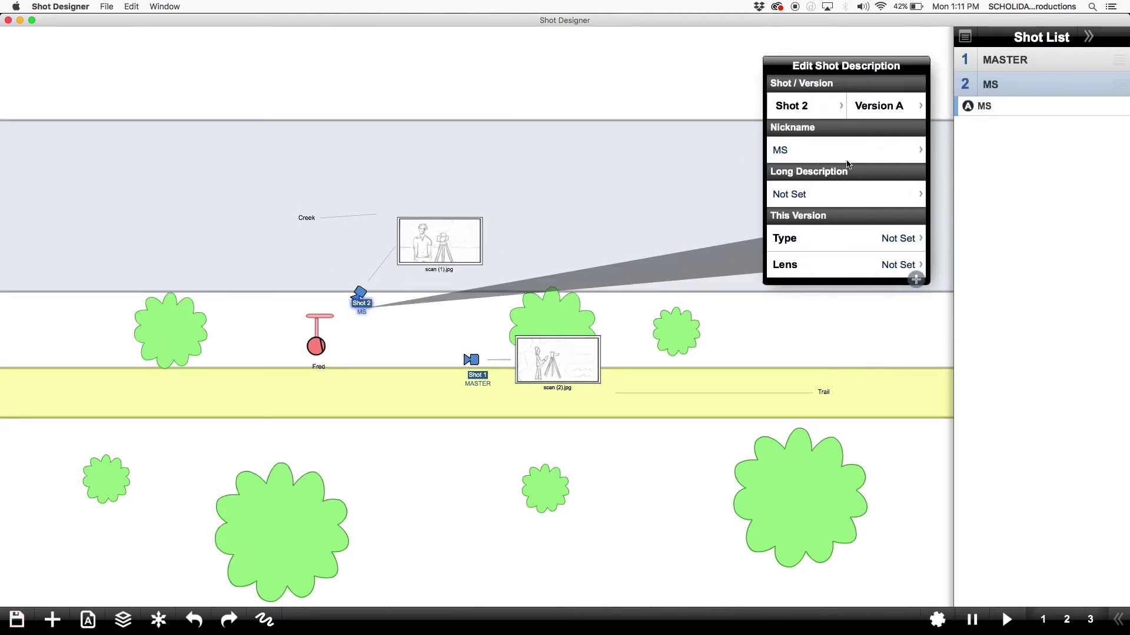
{"action": "left_click", "coordinate": [847, 197]}
{"action": "type", "text": "Fred runs throu"}
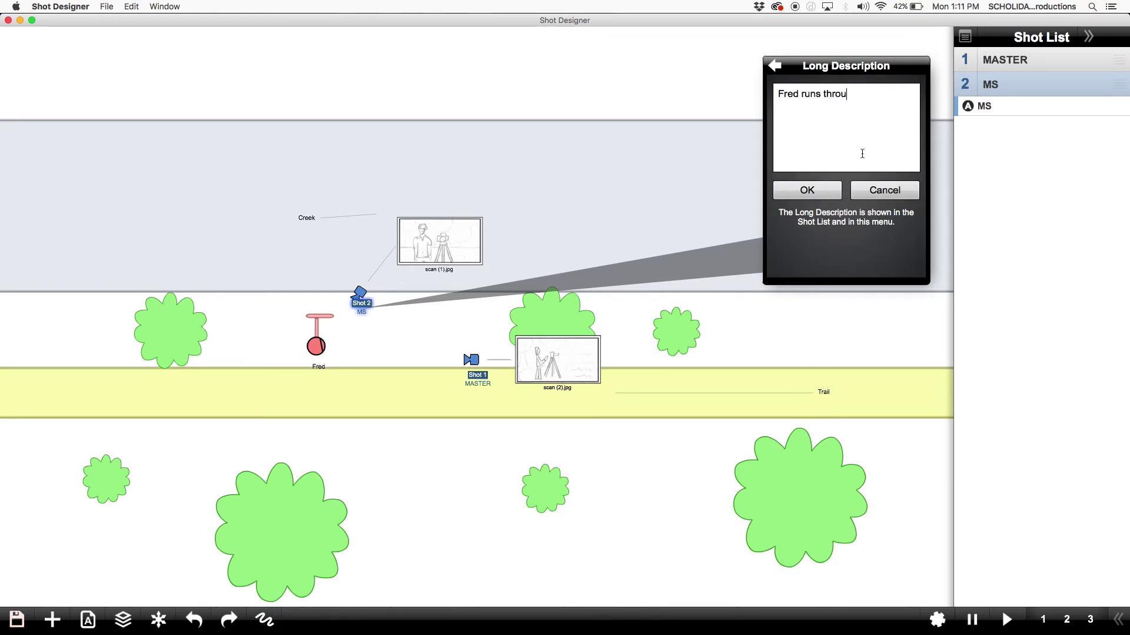
{"action": "type", "text": "gh scne"}
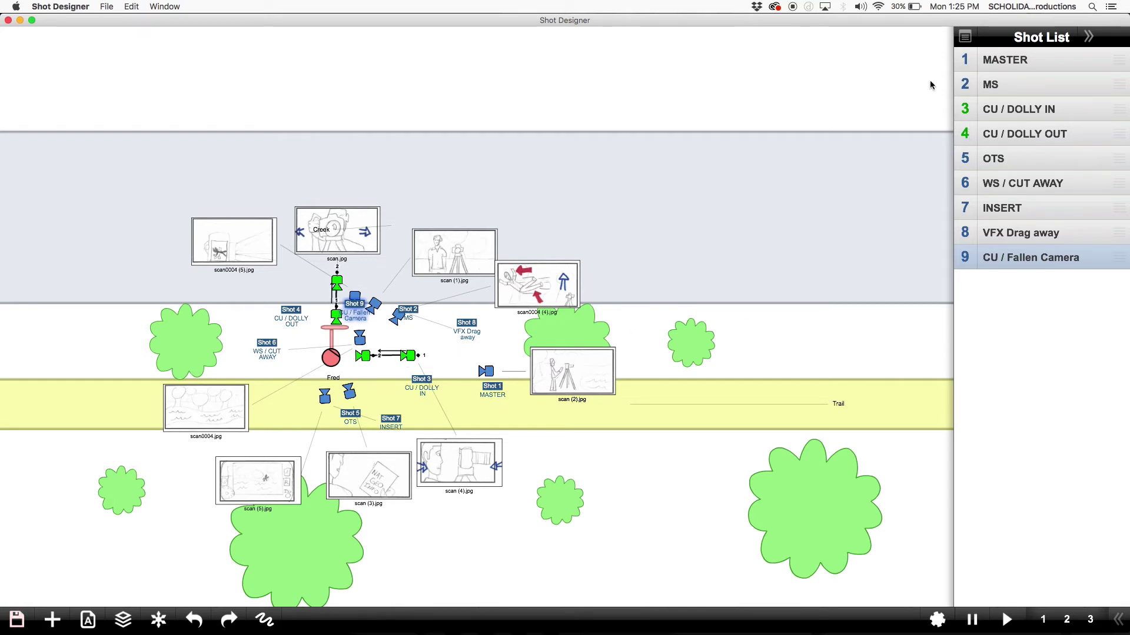
- Expand the CU / DOLLY IN and CU / DOLLY OUT rows and try dragging DOLLY OUT lower
{"action": "left_click", "coordinate": [970, 113]}
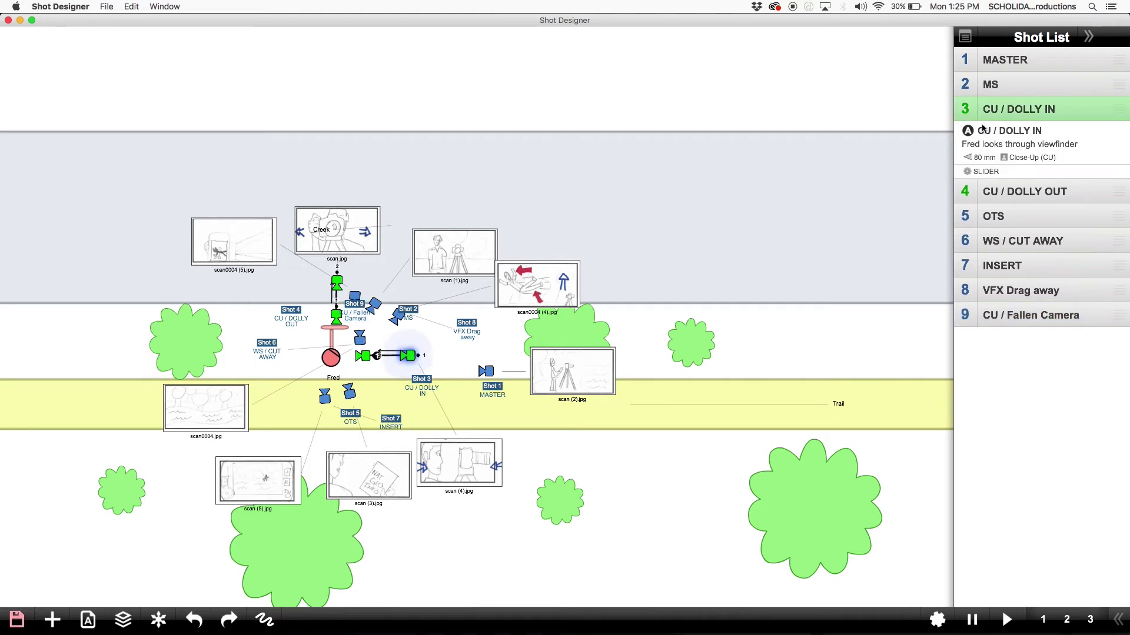
{"action": "left_click", "coordinate": [972, 193]}
{"action": "left_click", "coordinate": [963, 190]}
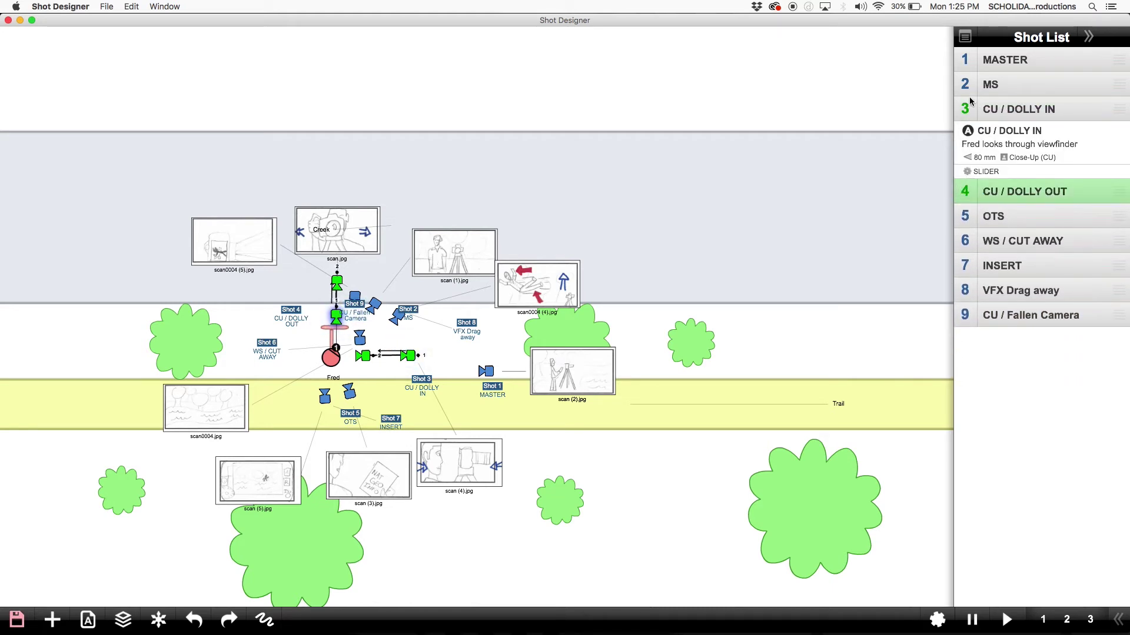
{"action": "left_click", "coordinate": [970, 112]}
{"action": "left_click", "coordinate": [971, 113]}
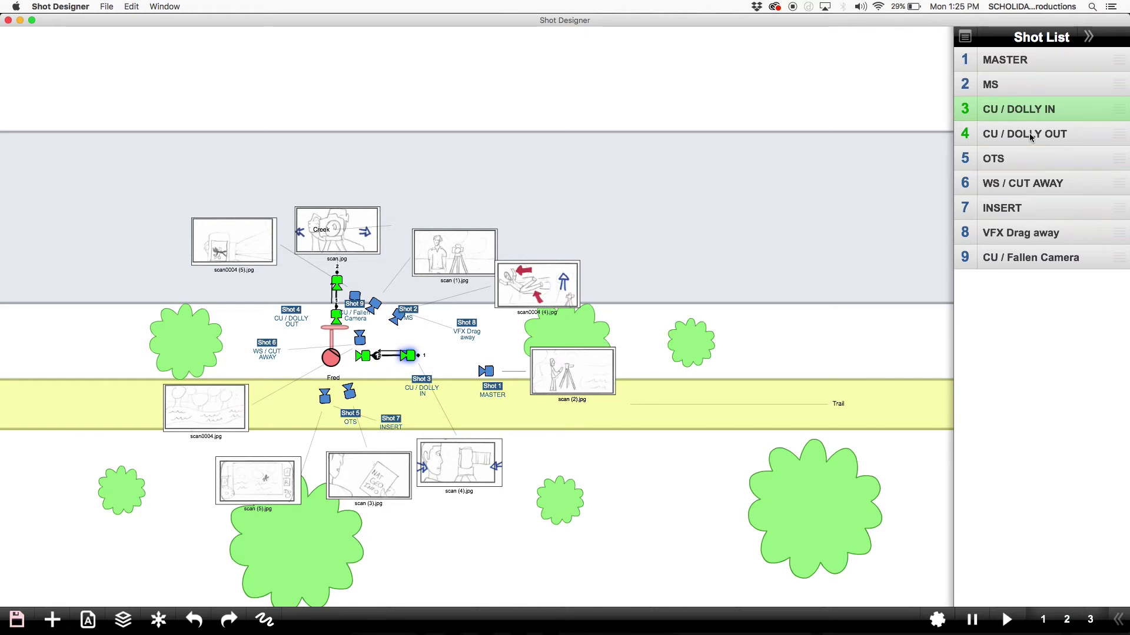
{"action": "left_click", "coordinate": [1029, 134]}
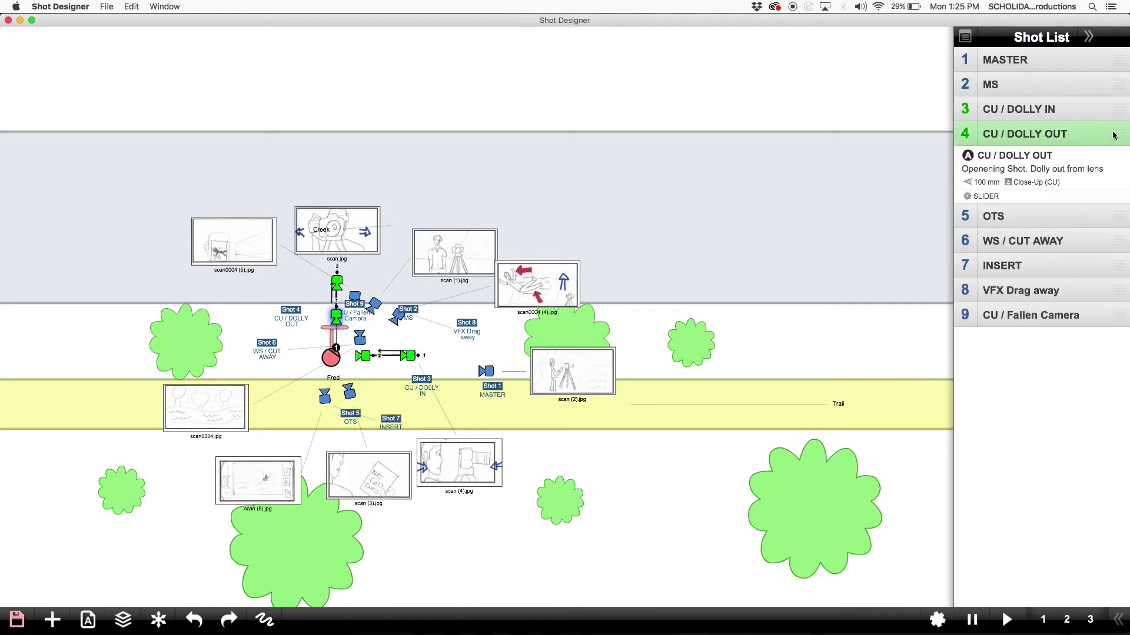
{"action": "left_click_drag", "start_coordinate": [1112, 132], "coordinate": [1084, 353]}
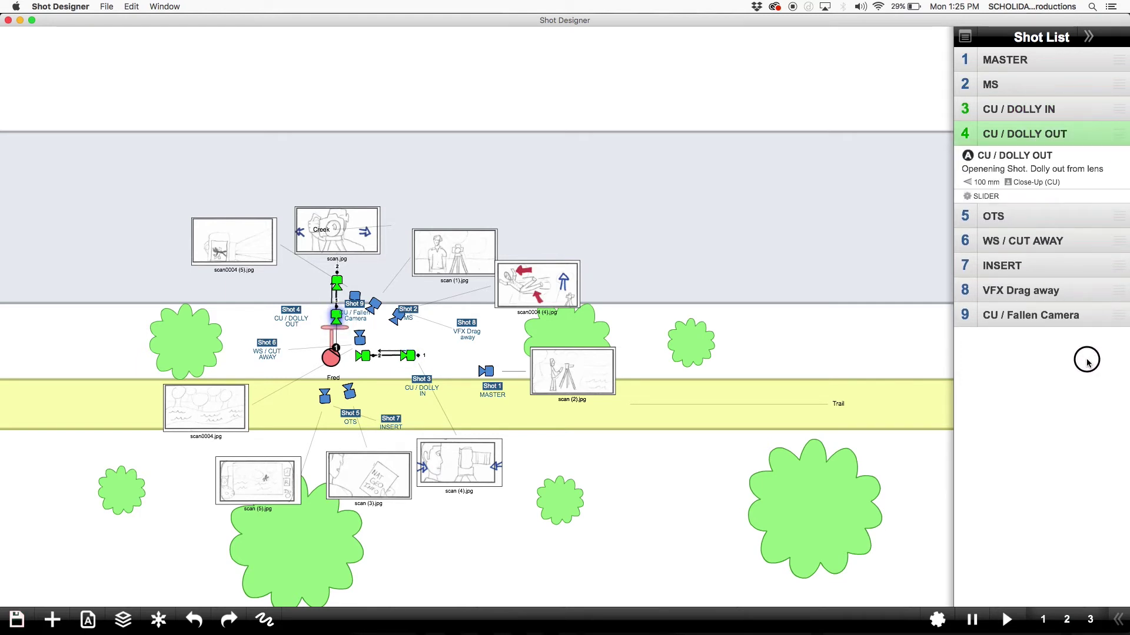
- Drag CU / DOLLY OUT, then CU / DOLLY IN, to the end of the shot list
{"action": "left_click", "coordinate": [1002, 135]}
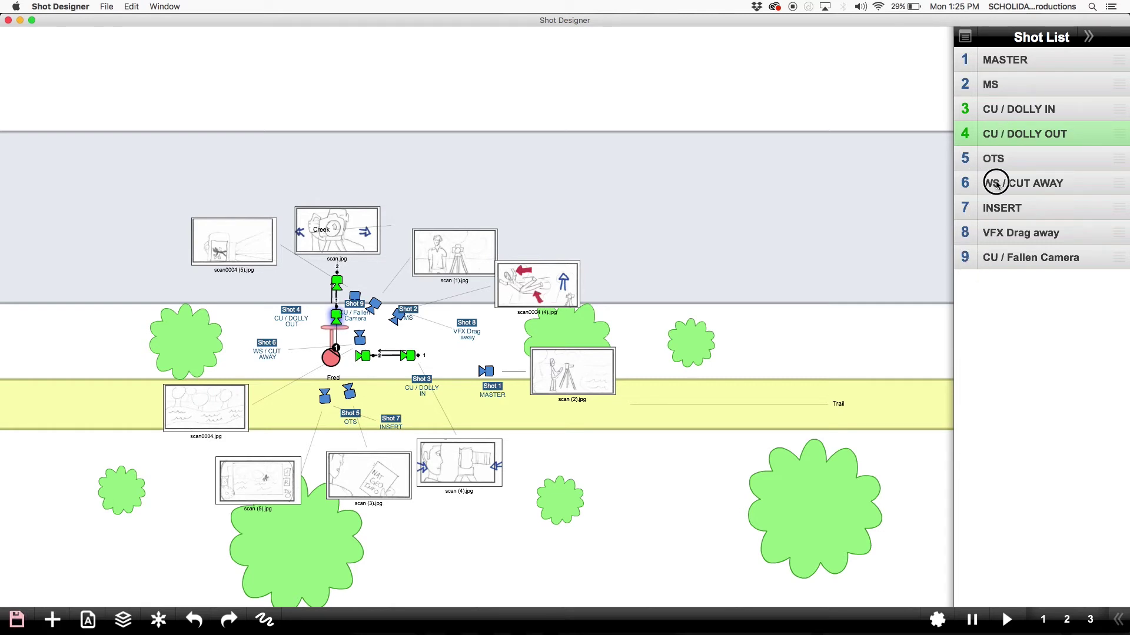
{"action": "left_click", "coordinate": [1003, 133]}
{"action": "left_click", "coordinate": [1033, 131]}
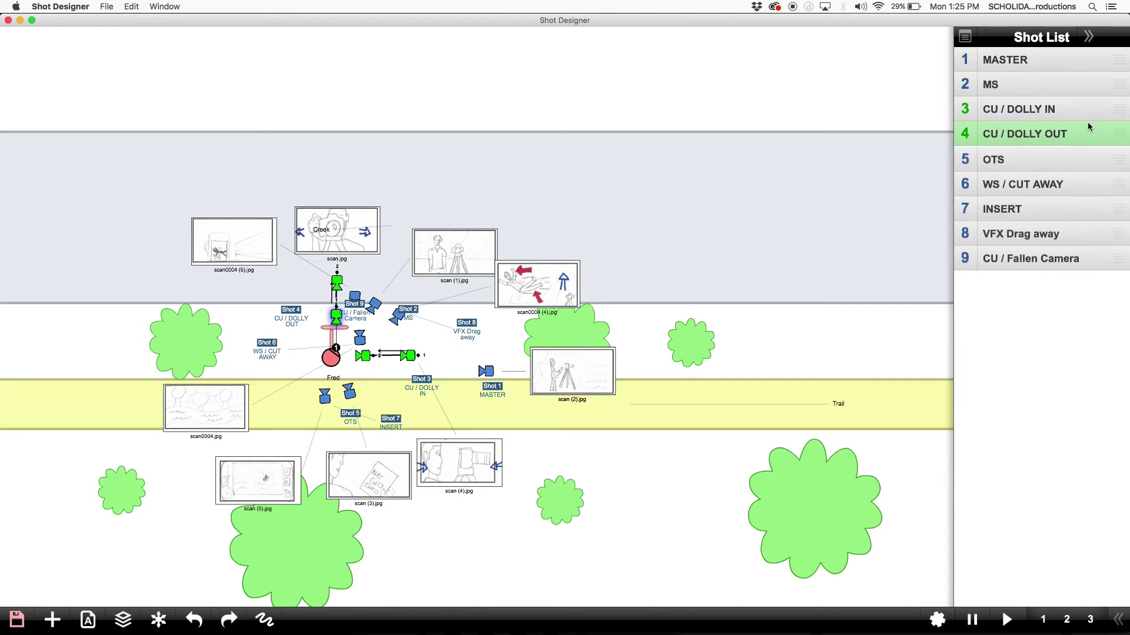
{"action": "left_click_drag", "start_coordinate": [1112, 133], "coordinate": [1112, 330]}
{"action": "left_click", "coordinate": [1029, 115]}
{"action": "left_click_drag", "start_coordinate": [1028, 114], "coordinate": [1028, 244]}
- Renumber the shot list 1–9 in shooting order, making CU / DOLLY IN shot 8 and CU / DOLLY OUT shot 9
{"action": "left_click", "coordinate": [1012, 281]}
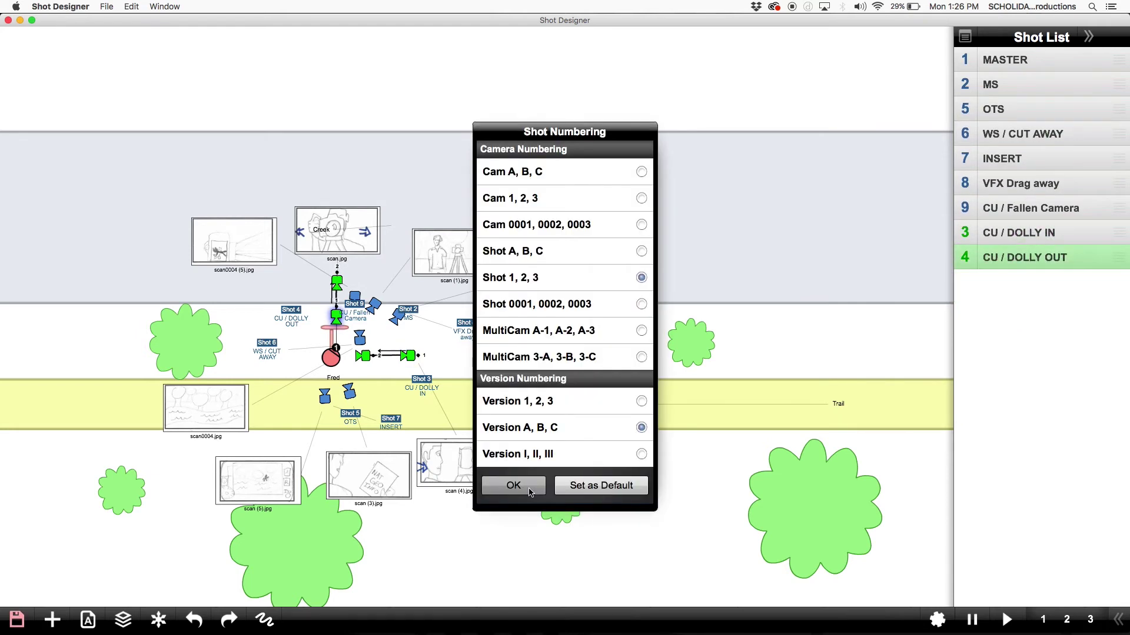
{"action": "left_click", "coordinate": [939, 169]}
{"action": "left_click", "coordinate": [965, 36]}
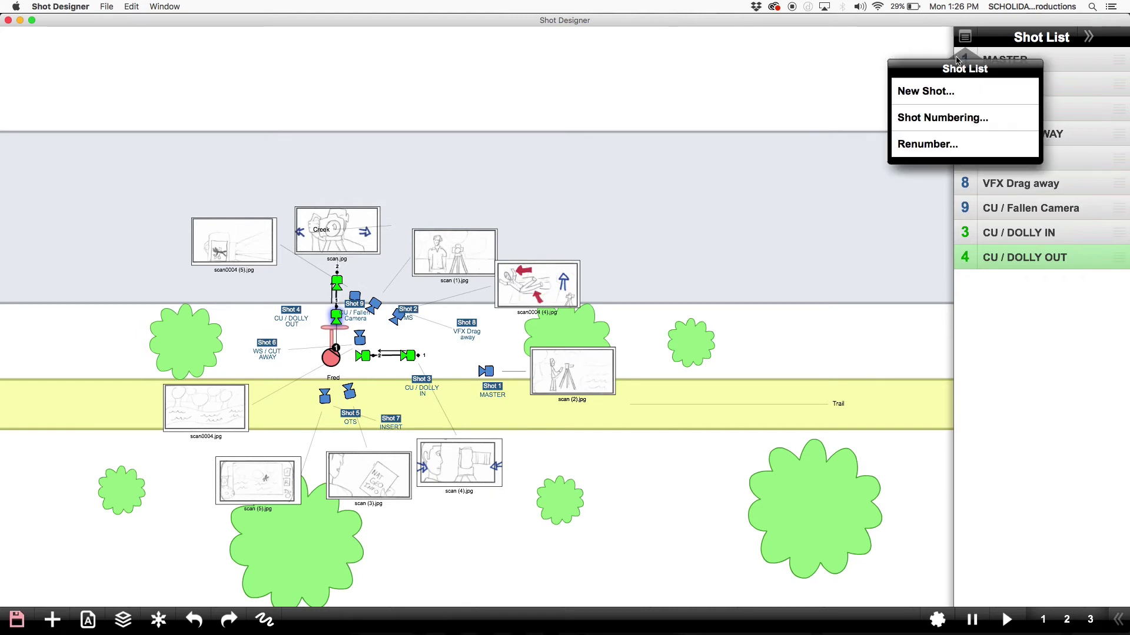
{"action": "left_click", "coordinate": [914, 144]}
{"action": "left_click", "coordinate": [526, 333]}
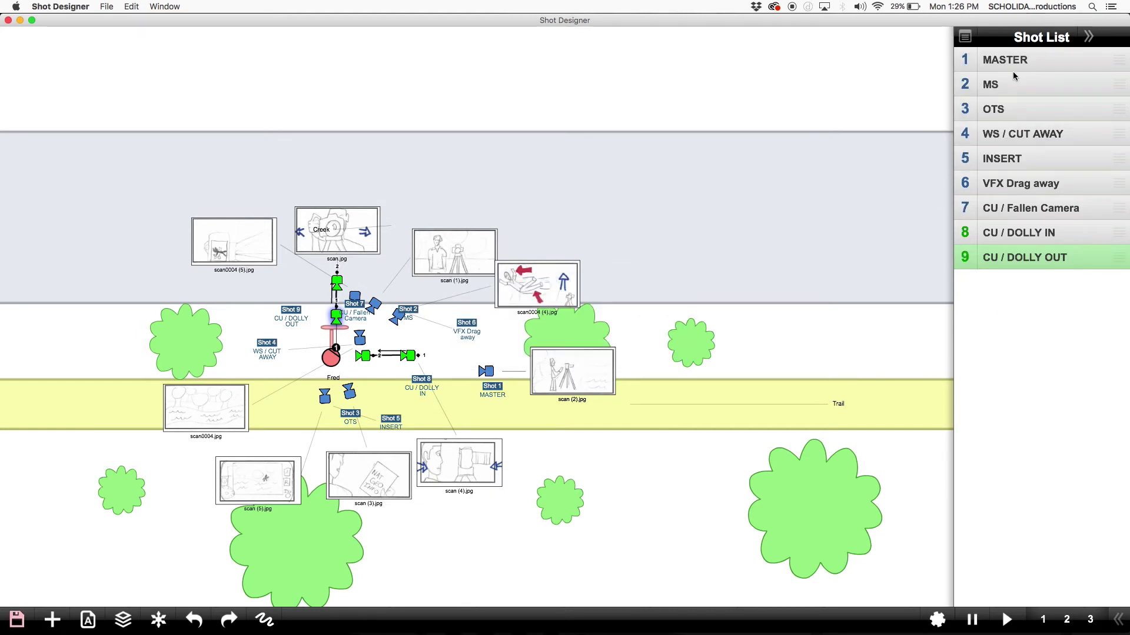
- Export the scene as a PDF, overwriting the existing SCENE_1.pdf in the Storyboard folder
{"action": "left_click", "coordinate": [16, 620]}
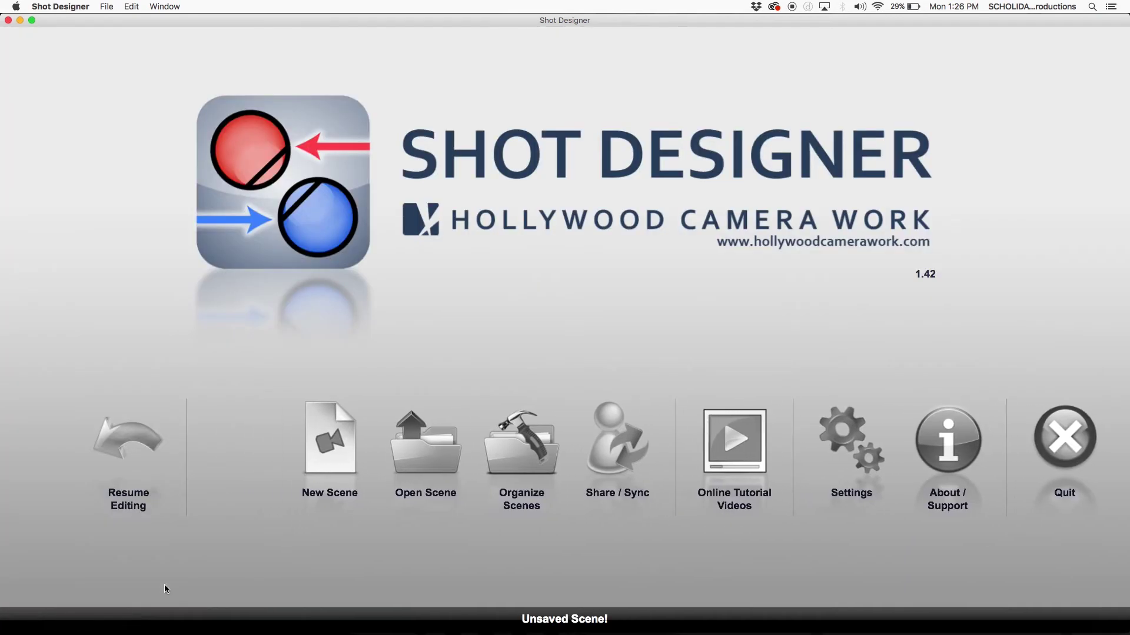
{"action": "left_click", "coordinate": [246, 443]}
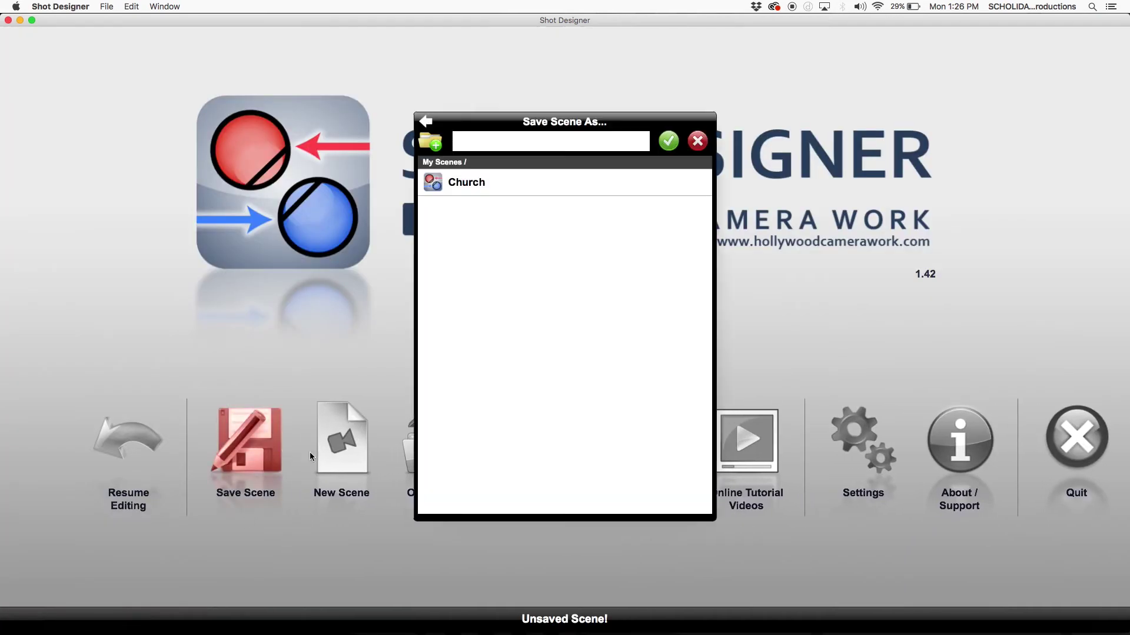
{"action": "left_click", "coordinate": [429, 122]}
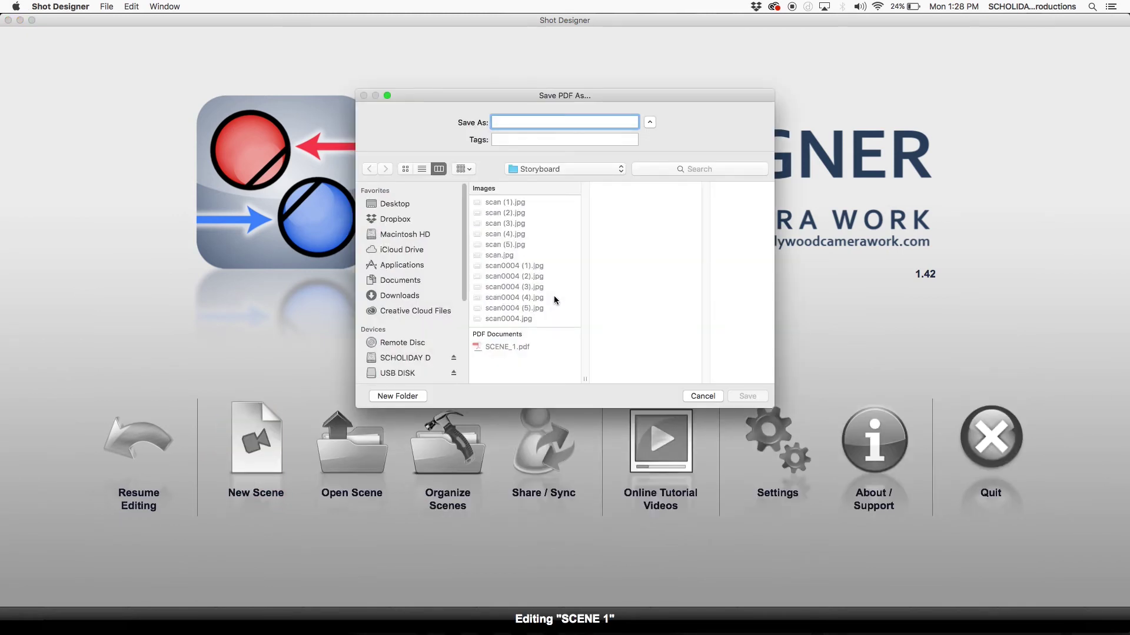
{"action": "left_click", "coordinate": [503, 347]}
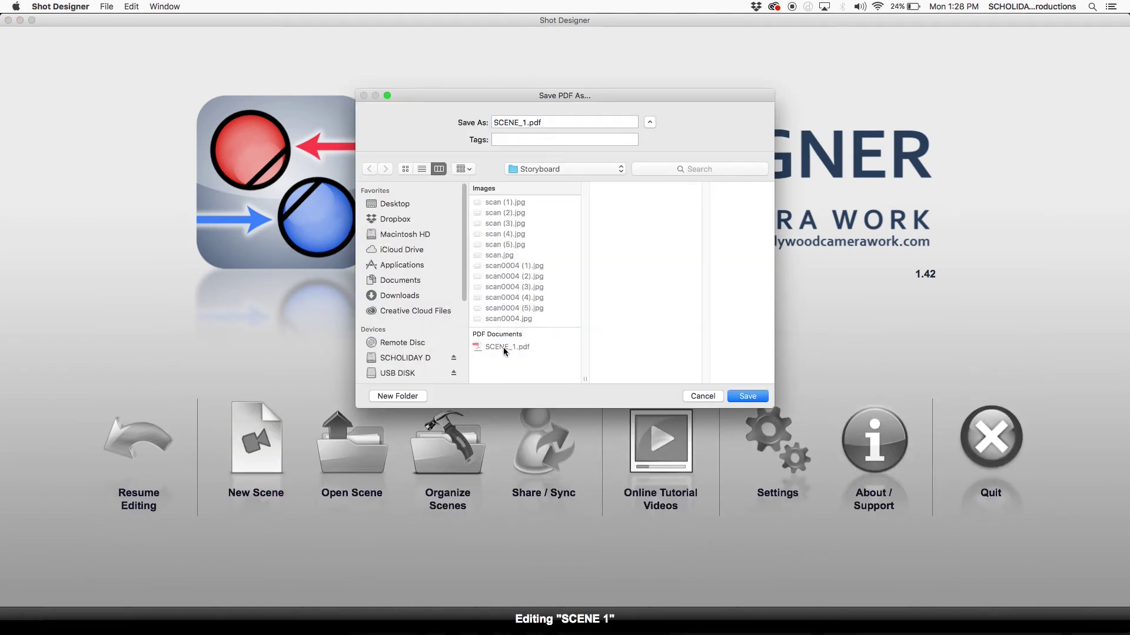
{"action": "left_click", "coordinate": [734, 395]}
{"action": "left_click", "coordinate": [659, 172]}
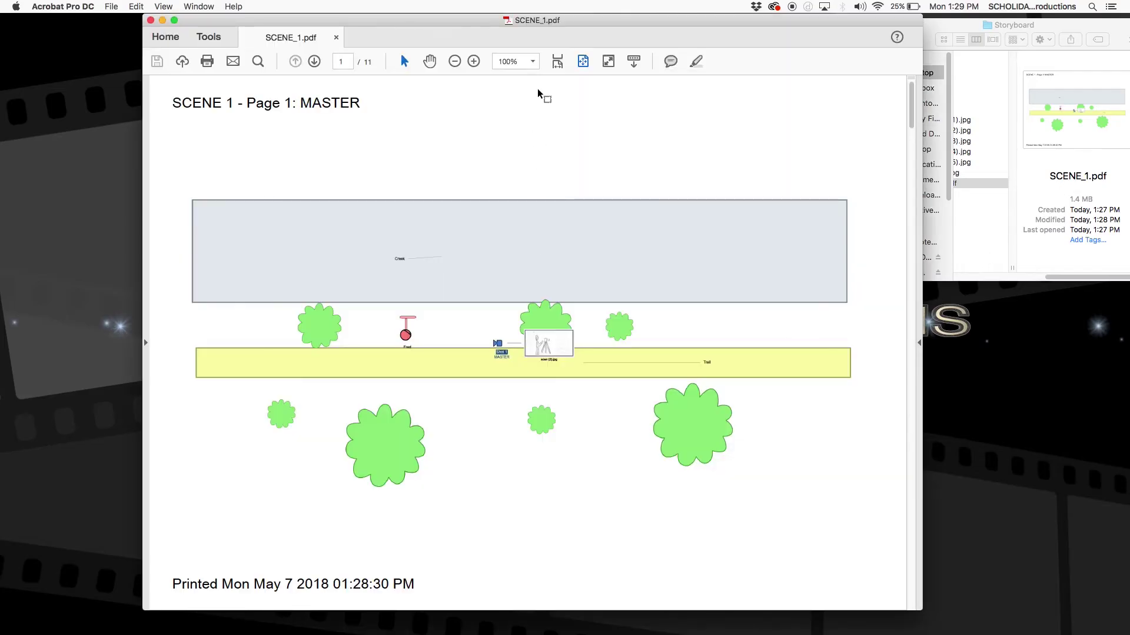
- Place the Acrobat window beside Finder and scroll through all 11 pages to the final shot table
{"action": "left_click_drag", "start_coordinate": [624, 18], "coordinate": [593, 19]}
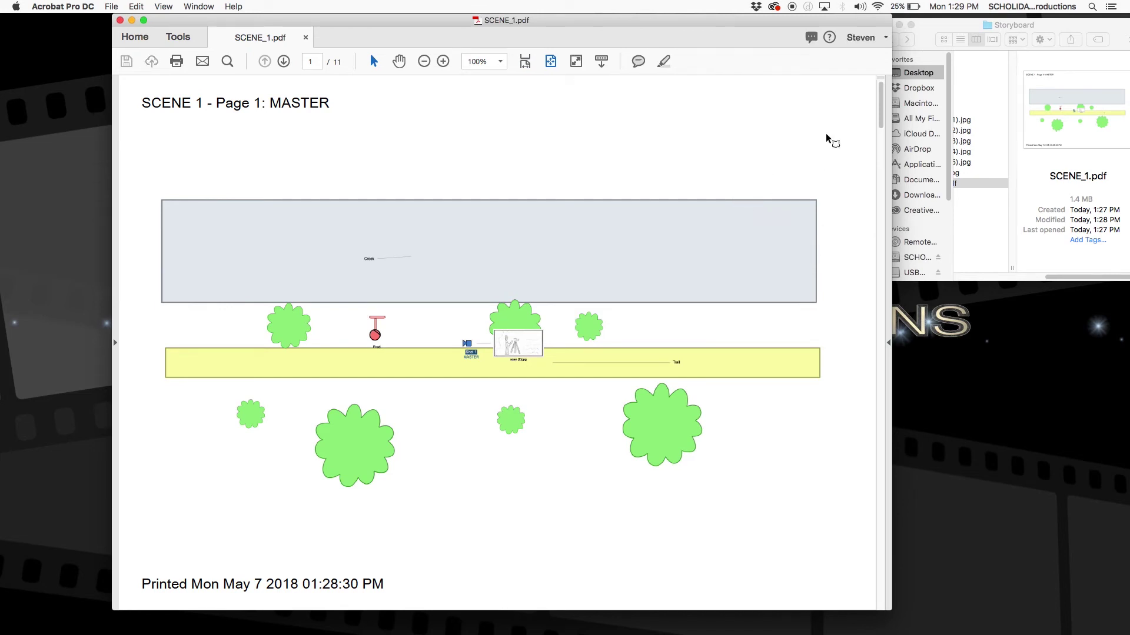
{"action": "scroll", "coordinate": [828, 139], "scroll_direction": "down", "scroll_amount": 1}
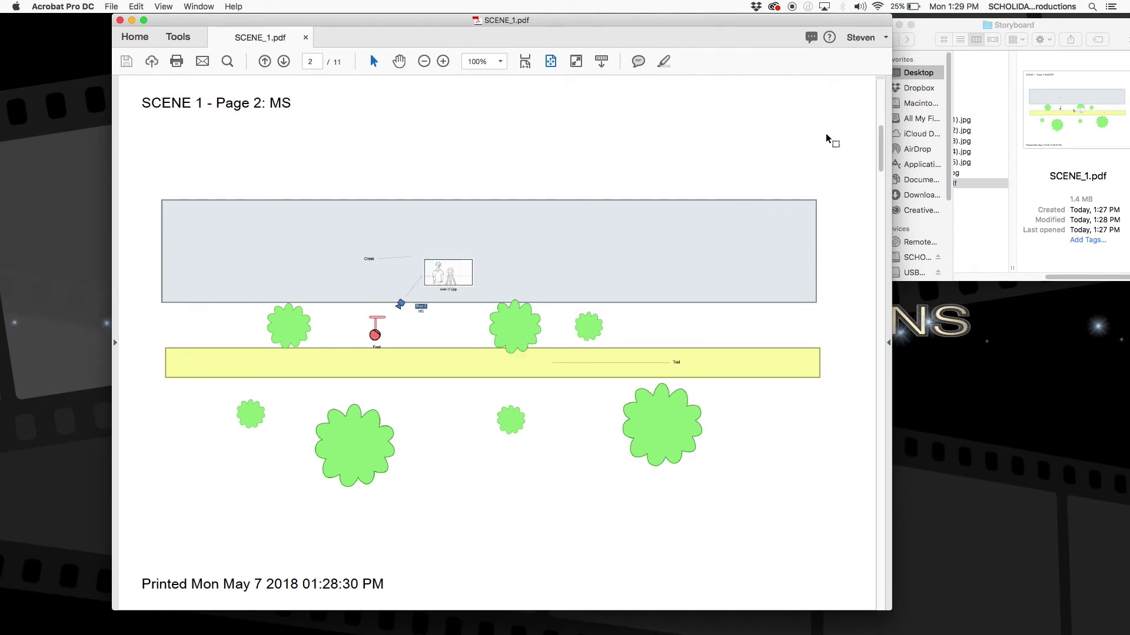
{"action": "scroll", "coordinate": [828, 139], "scroll_direction": "down", "scroll_amount": 1}
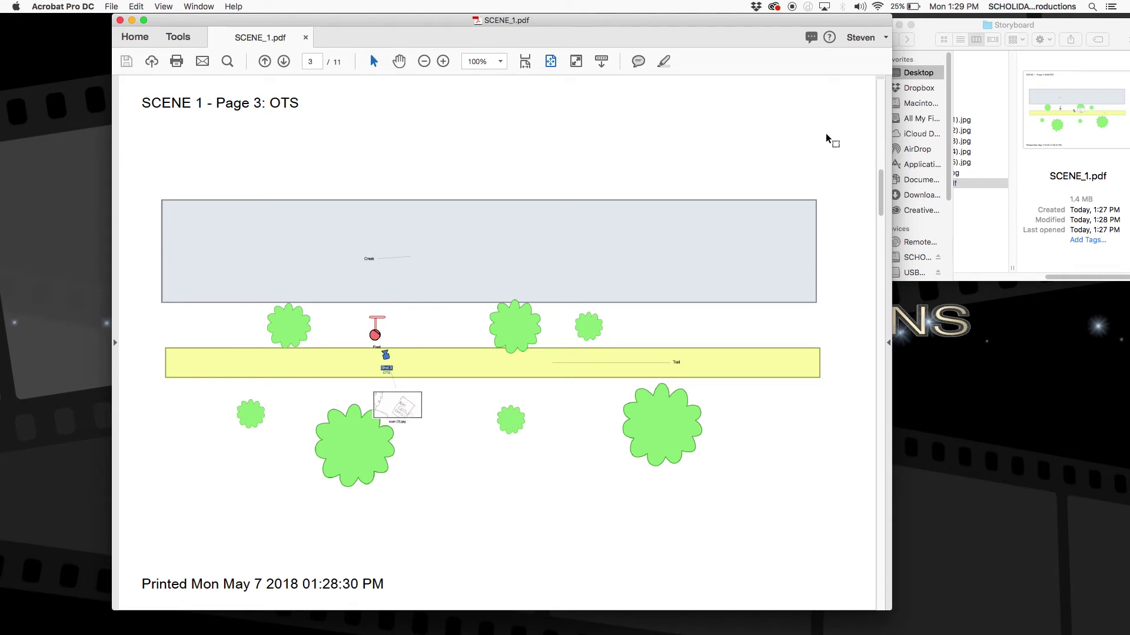
{"action": "scroll", "coordinate": [828, 139], "scroll_direction": "down", "scroll_amount": 1}
{"action": "scroll", "coordinate": [828, 139], "scroll_direction": "down", "scroll_amount": 1}
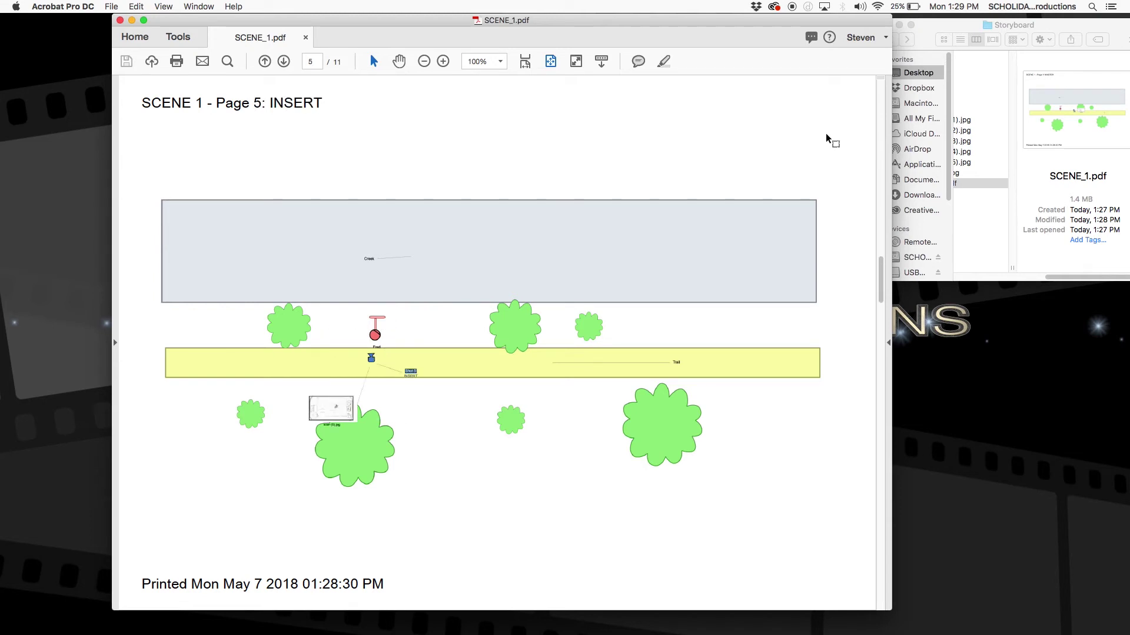
{"action": "scroll", "coordinate": [828, 139], "scroll_direction": "down", "scroll_amount": 1}
{"action": "scroll", "coordinate": [828, 138], "scroll_direction": "down", "scroll_amount": 4}
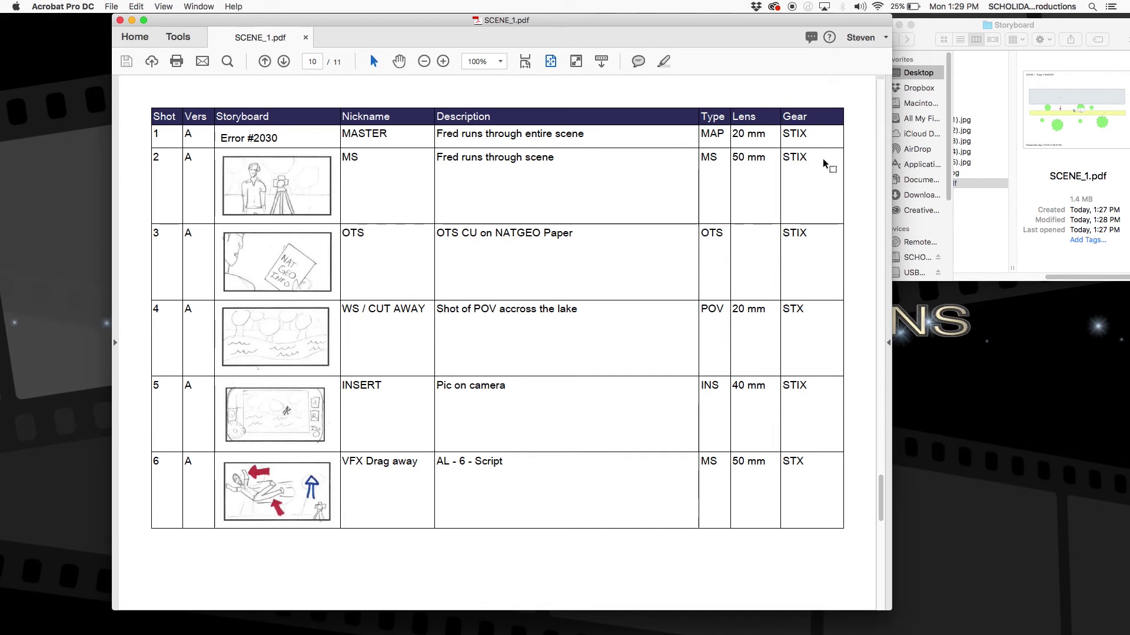
{"action": "scroll", "coordinate": [731, 224], "scroll_direction": "down", "scroll_amount": 2}
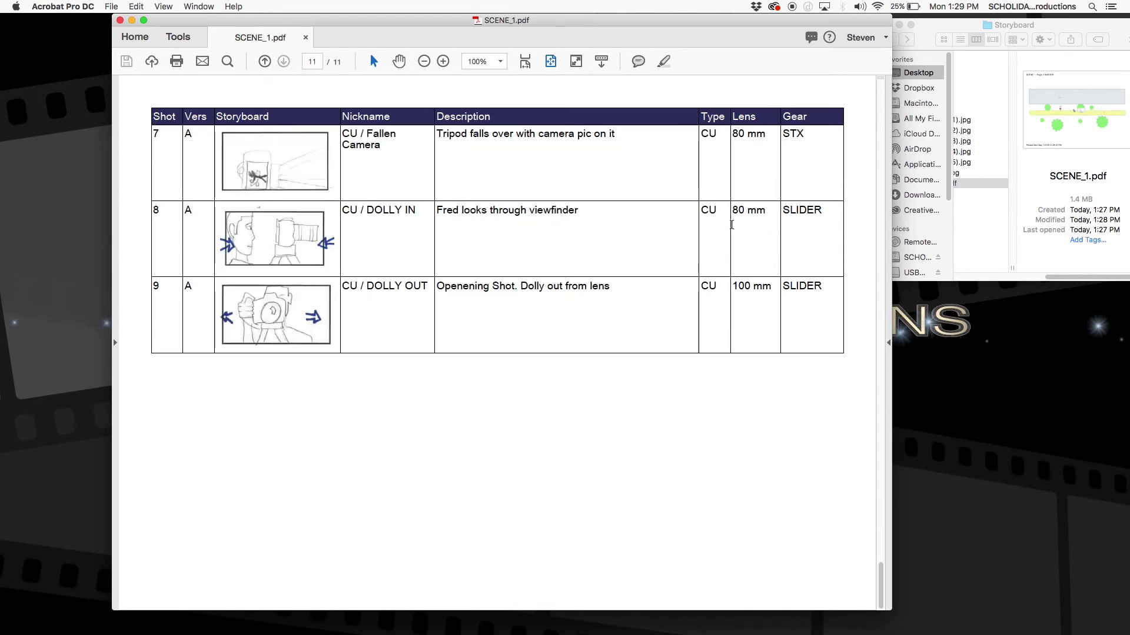